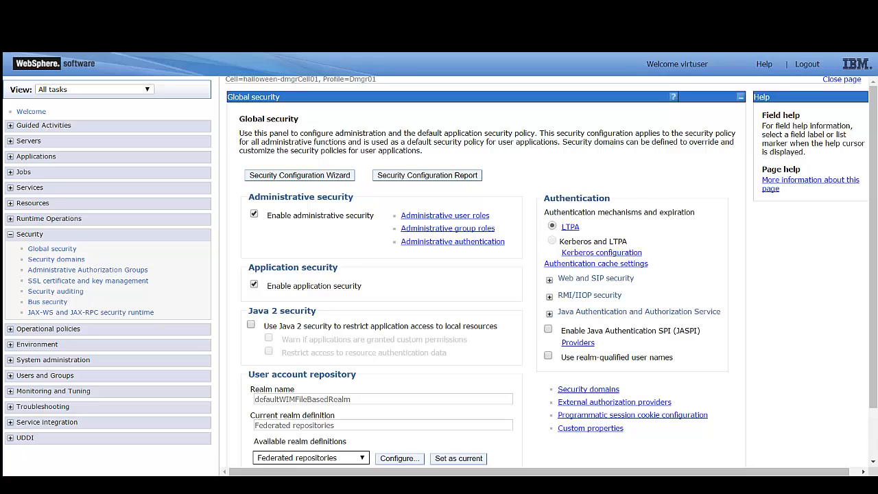
Review the J2C authentication data aliases under Global security and the SSL configurations list, including sslConfig1 to sslConfig3
click(549, 314)
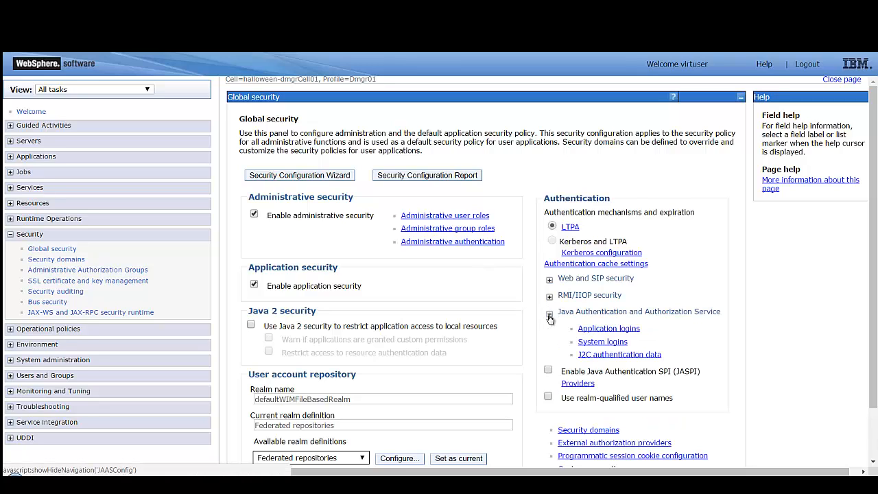
click(618, 354)
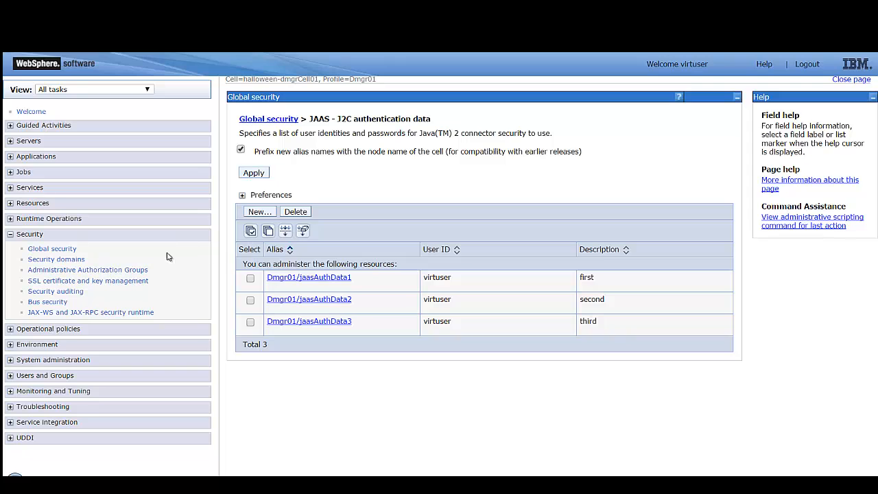
click(68, 282)
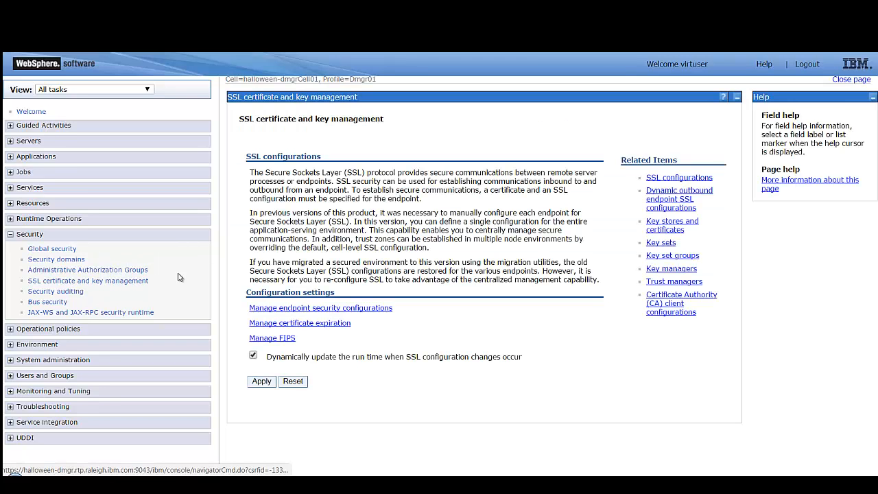
click(665, 178)
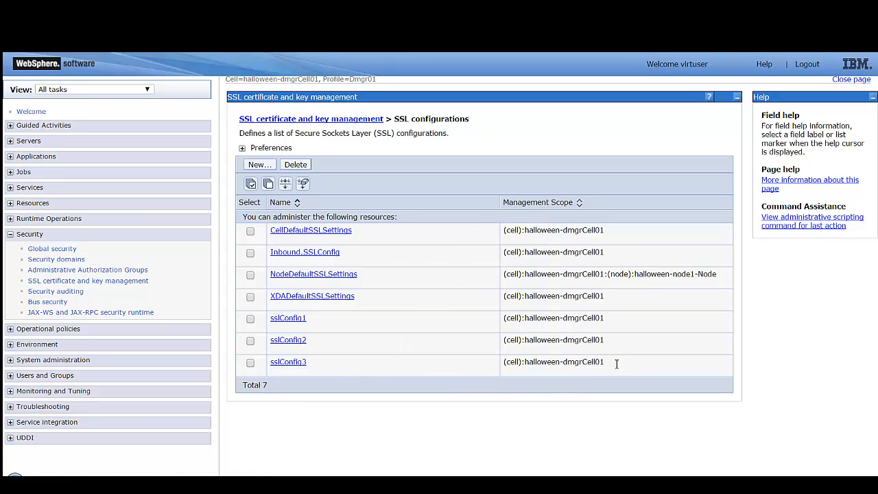
drag(623, 364, 250, 318)
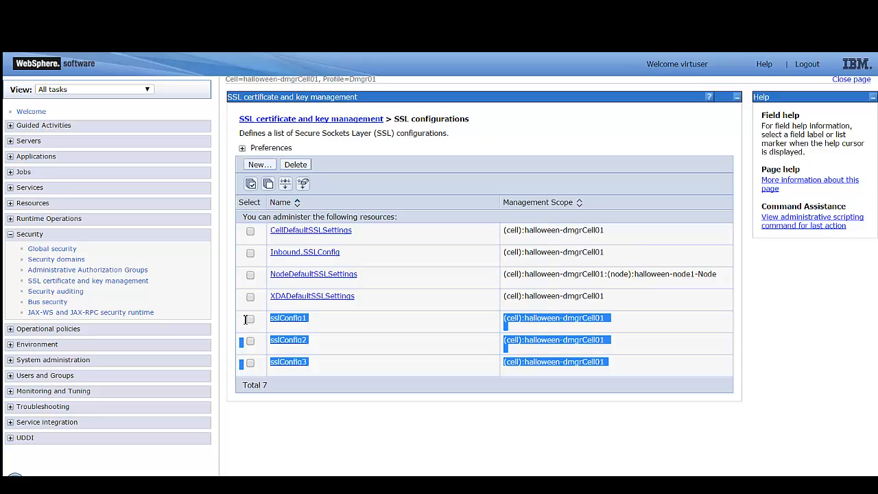
click(357, 413)
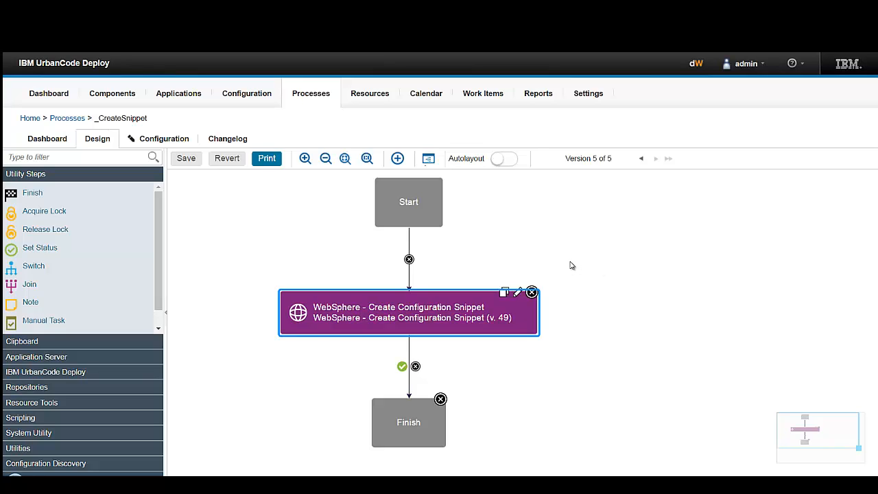
Open the properties of the WebSphere - Create Configuration Snippet step, and switch to the start of Cell.json in Notepad++
click(519, 292)
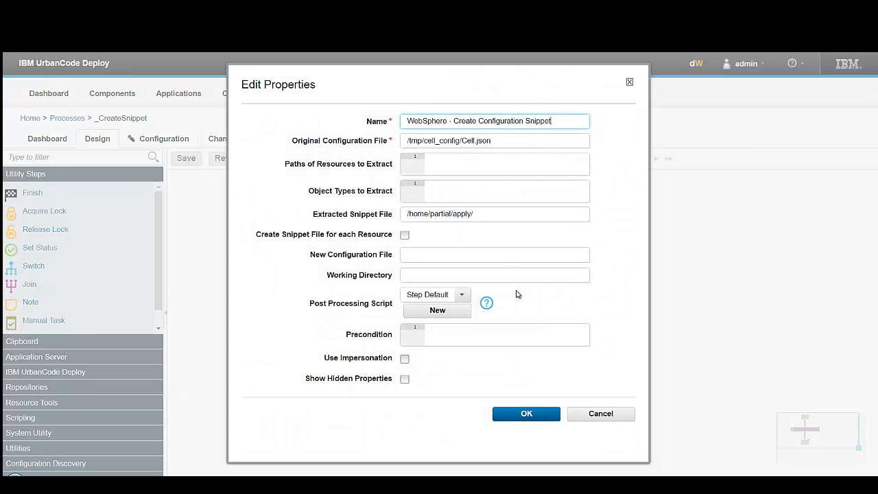
click(509, 142)
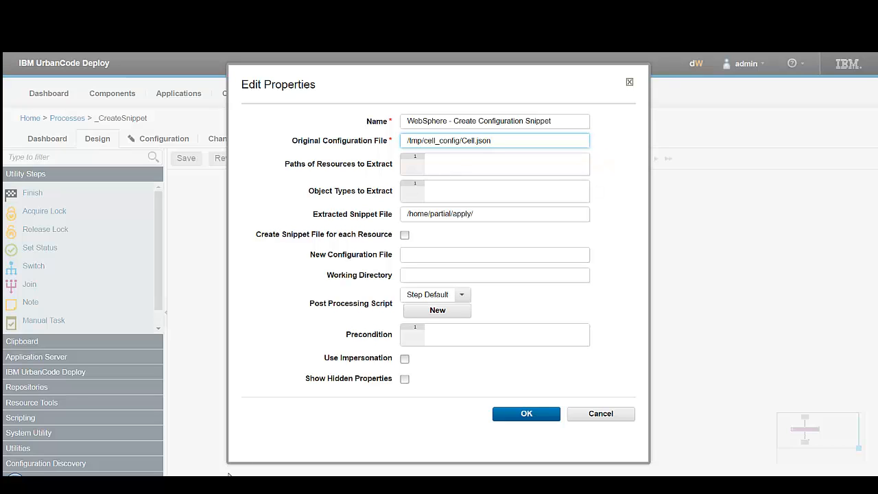
mouse_move(220, 485)
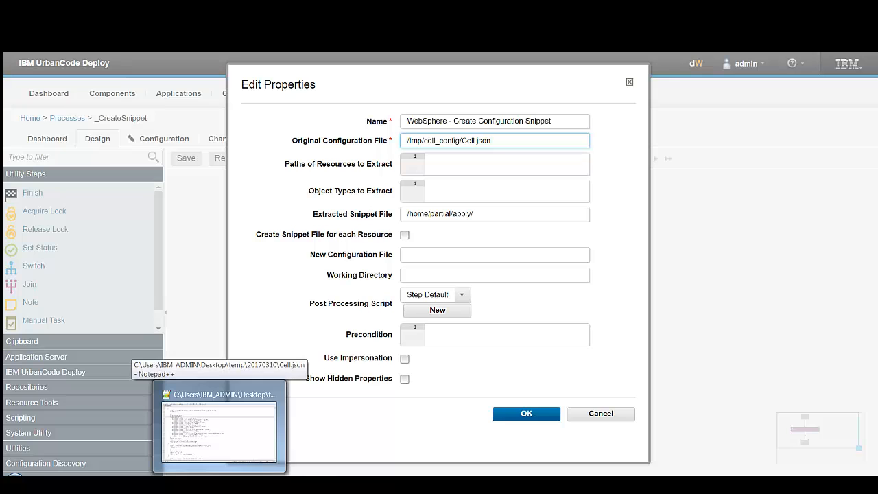
click(218, 431)
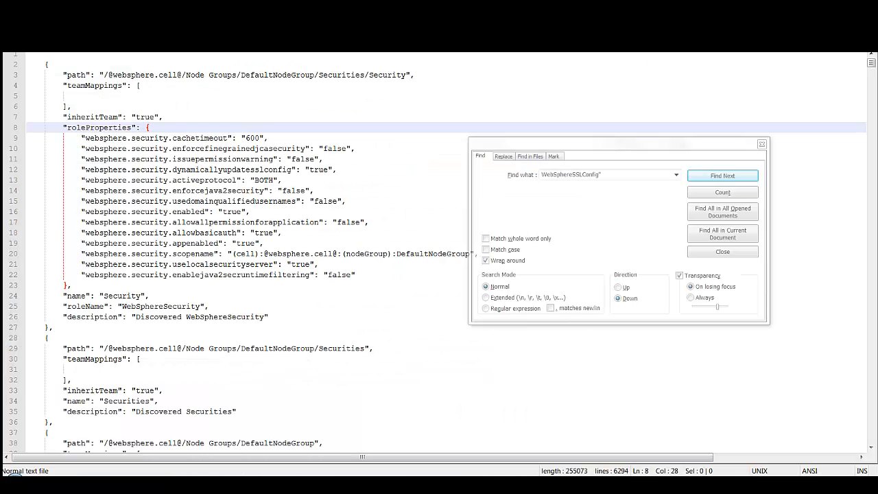
click(107, 59)
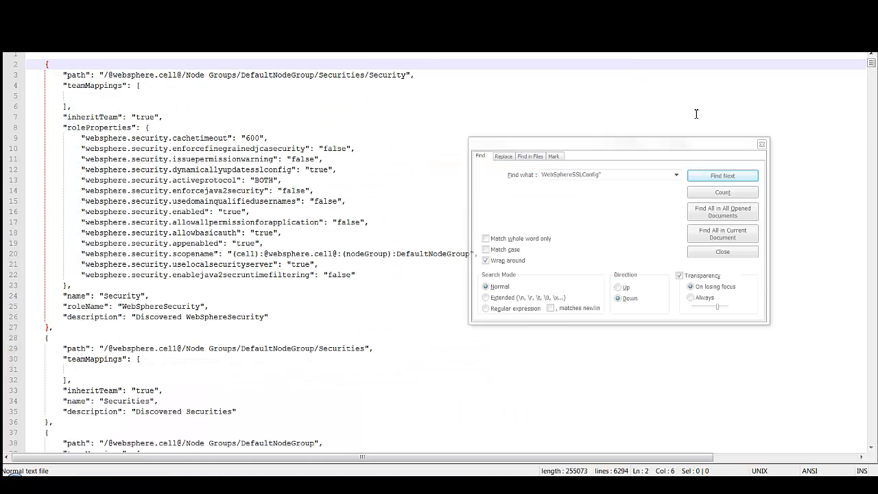
Search Cell.json for WebSphereSSLConfig" until reaching the entry whose alias is sslConfig1
click(662, 199)
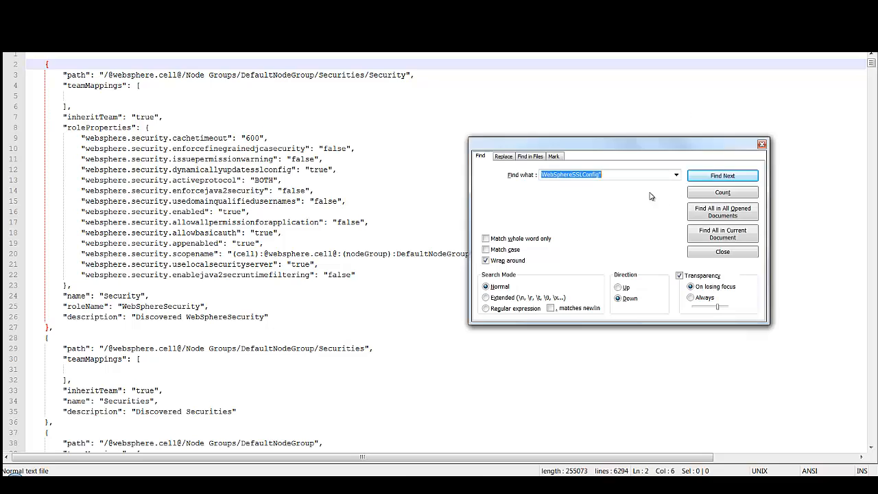
click(721, 177)
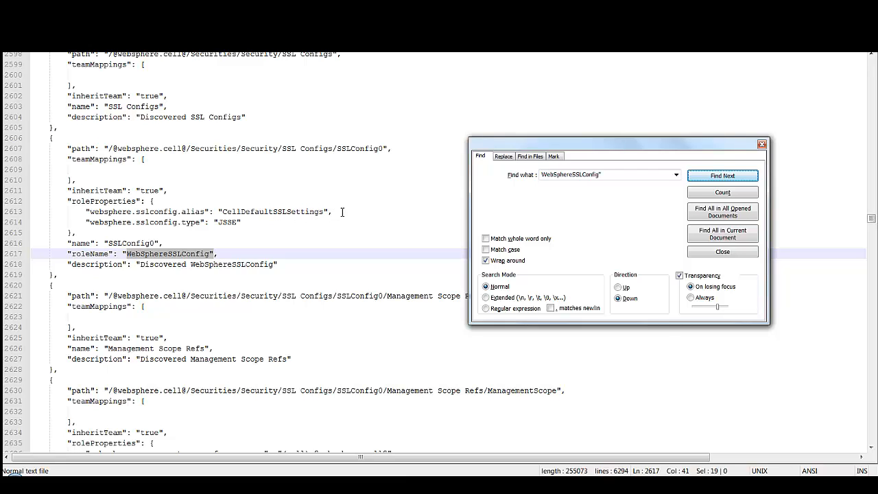
click(707, 177)
click(707, 177)
click(707, 177)
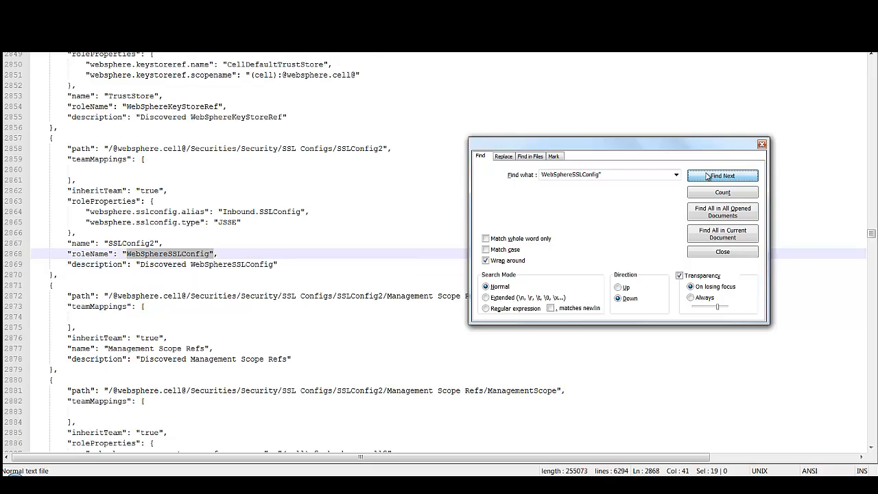
click(707, 177)
click(707, 177)
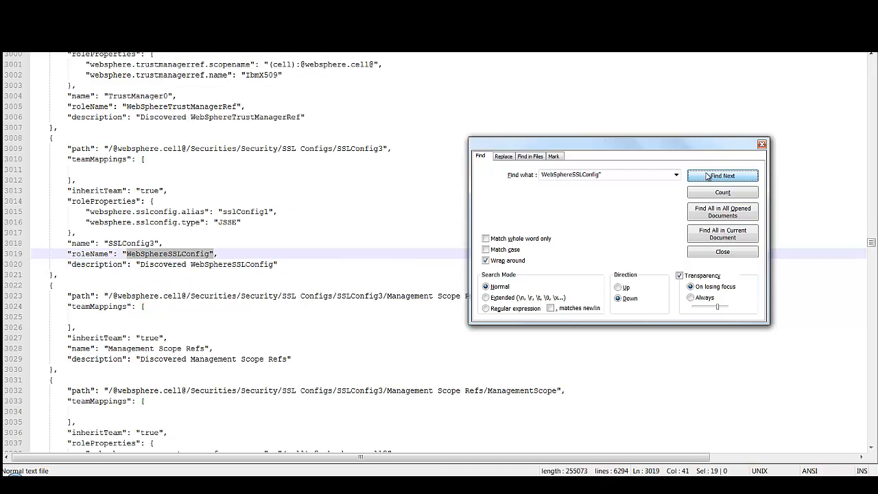
double_click(248, 212)
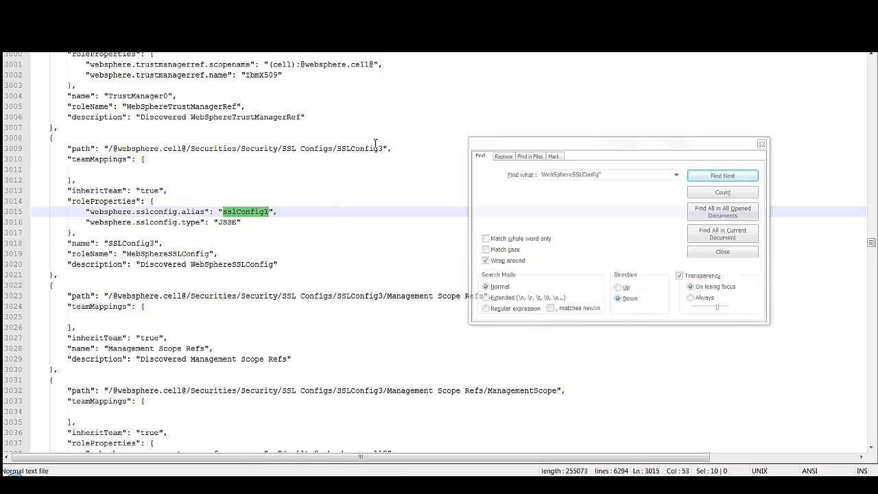
drag(384, 148, 110, 146)
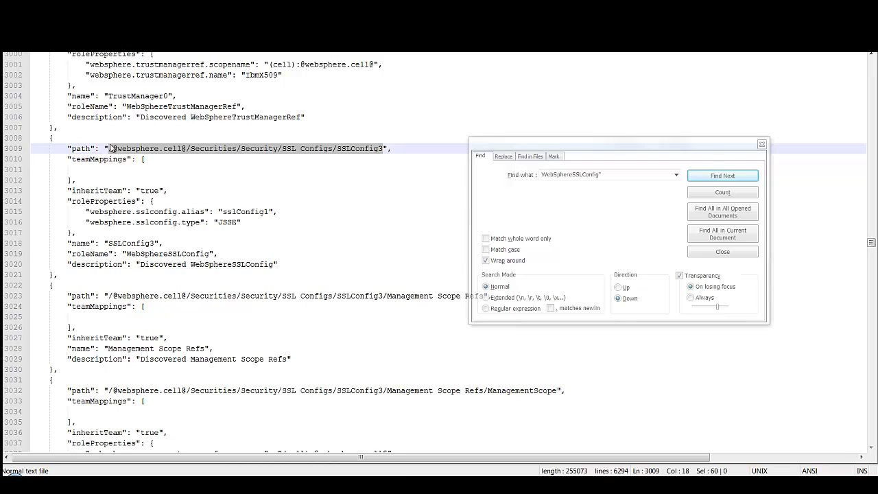
right_click(110, 146)
click(143, 163)
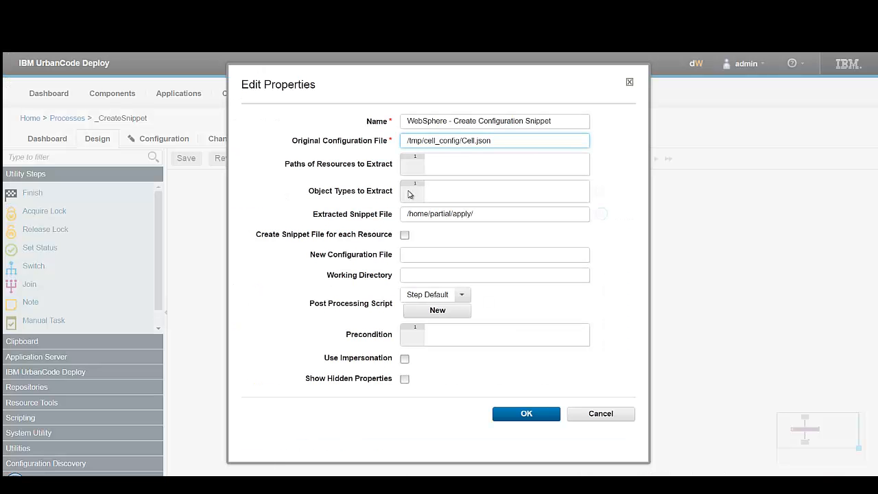
click(454, 164)
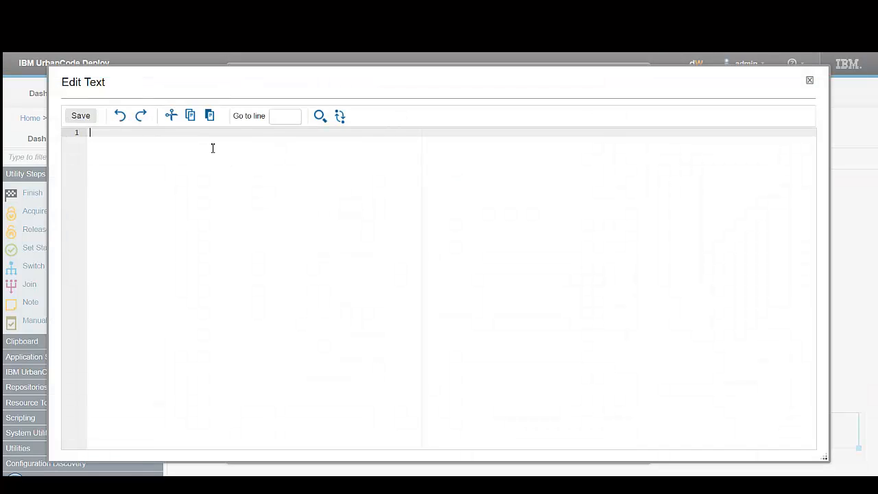
key(ctrl+v)
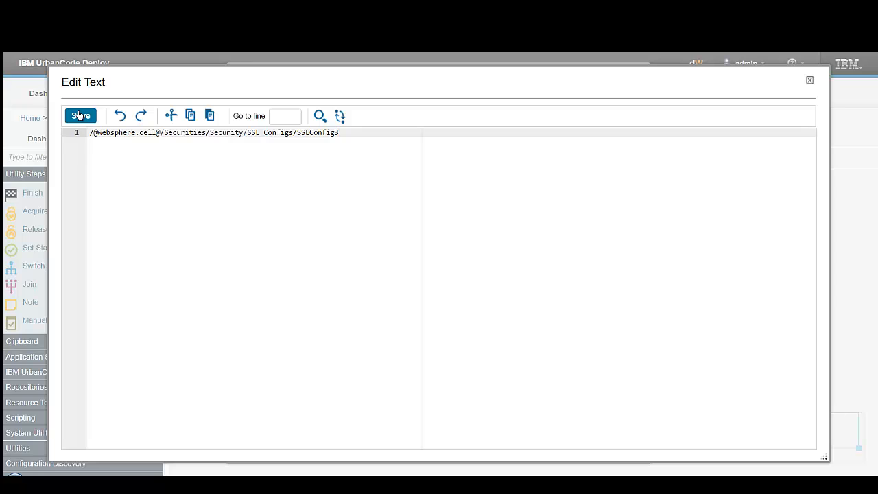
key(Return)
Find the sslConfig2 entry in Cell.json and add its path, ending in SSL Configs/SSLConfig4, as the second resource path
key(alt+Tab)
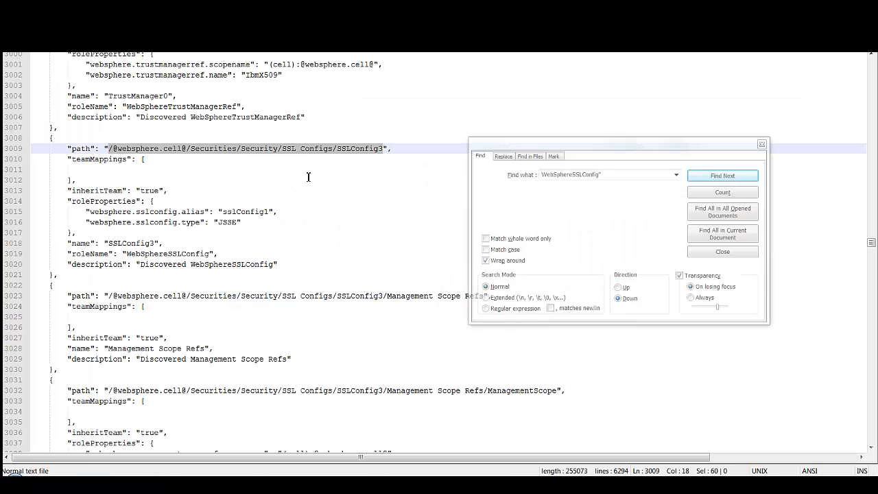
click(733, 175)
click(733, 176)
click(732, 175)
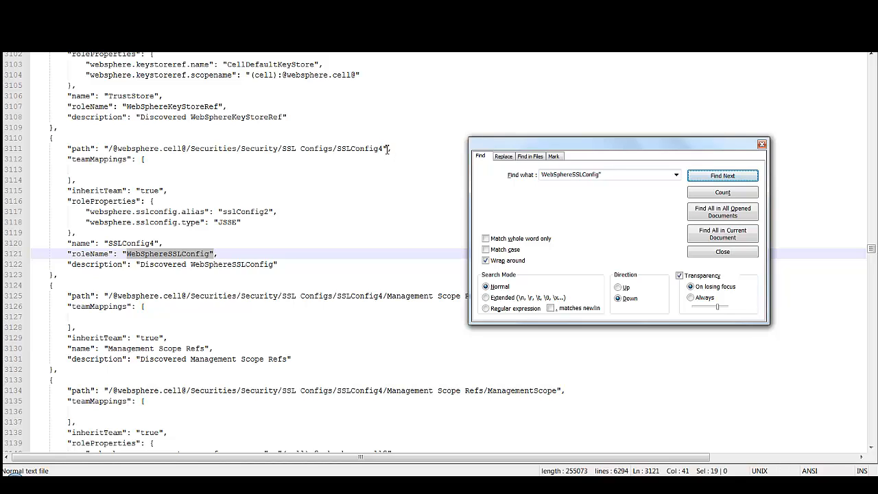
drag(383, 148, 107, 148)
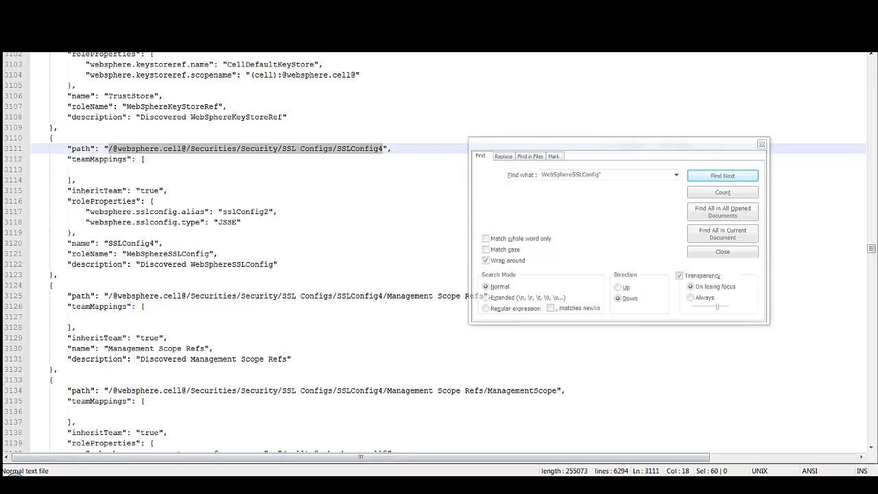
key(ctrl+c)
key(alt+Tab)
key(ctrl+v)
key(Return)
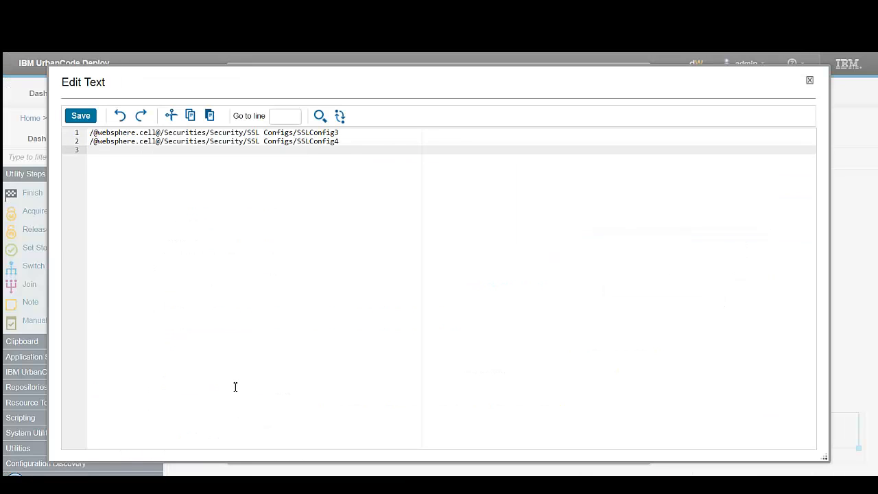
Find the sslConfig3 entry in Cell.json, add its path ending in SSL Configs/SSLConfig5 as the third line, and save the path list
key(alt+Tab)
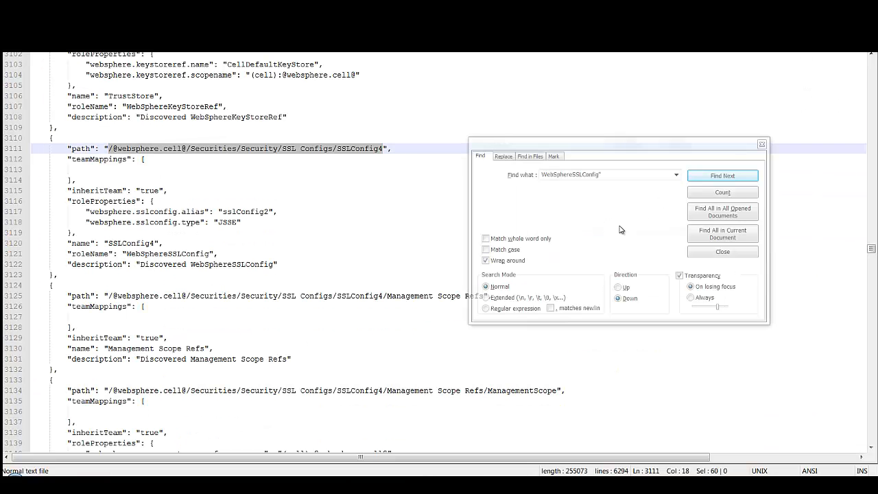
click(723, 176)
click(724, 176)
click(723, 176)
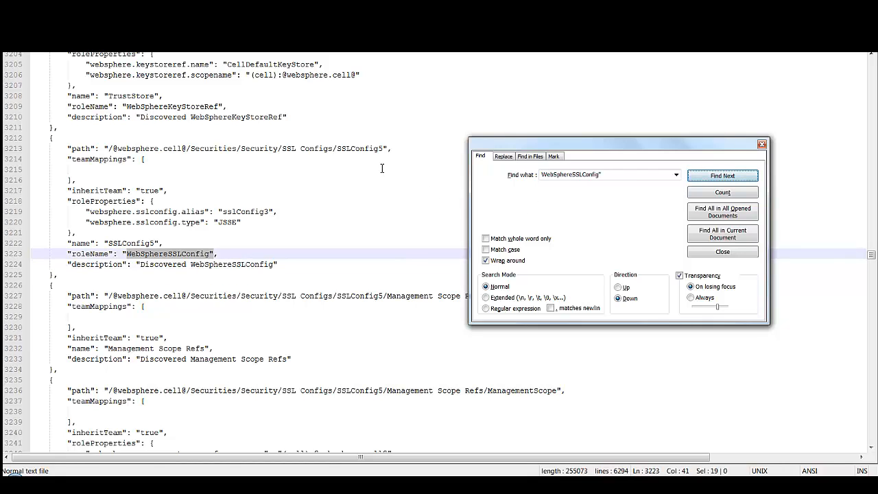
drag(383, 148, 107, 151)
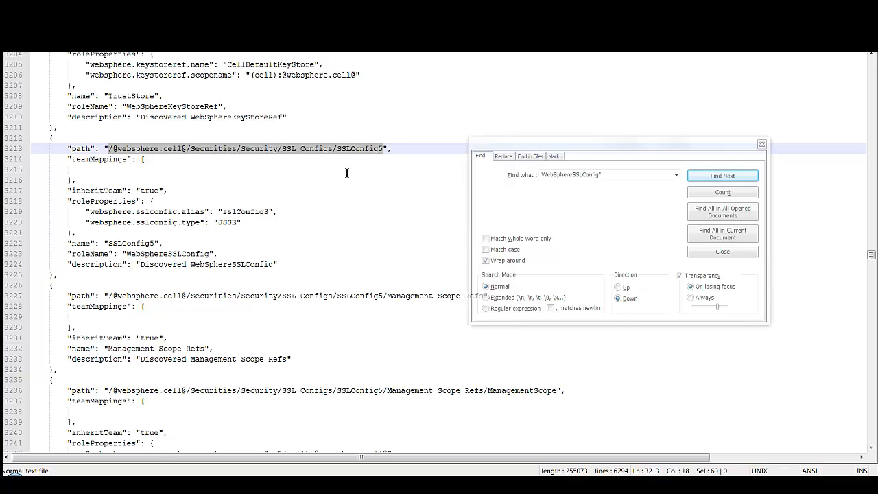
key(alt+Tab)
key(ctrl+v)
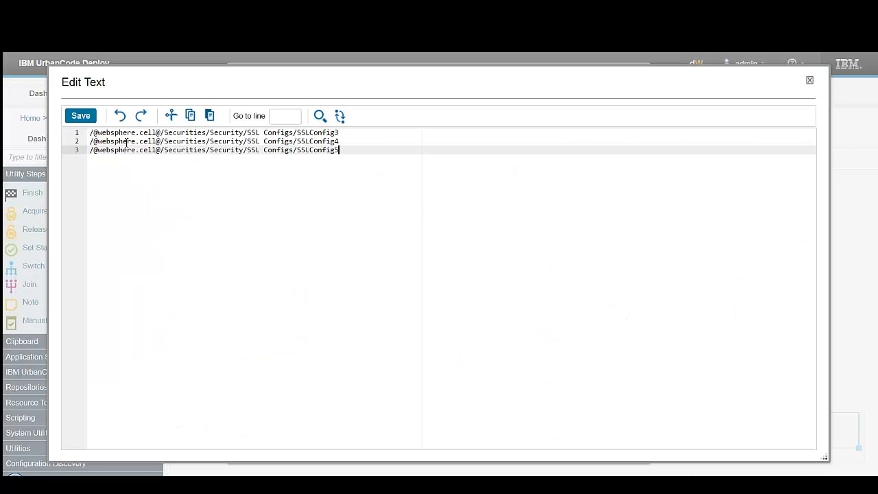
click(84, 119)
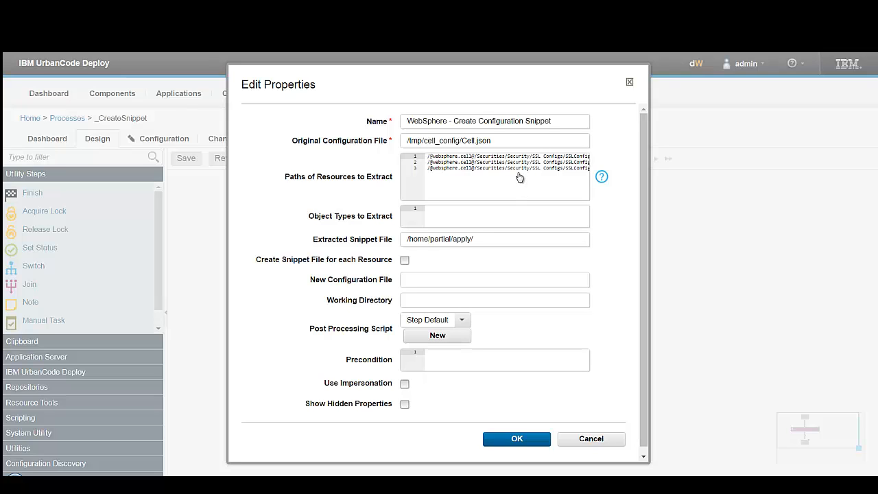
Set Object Types to Extract to JAASAuthData and save the text
click(520, 223)
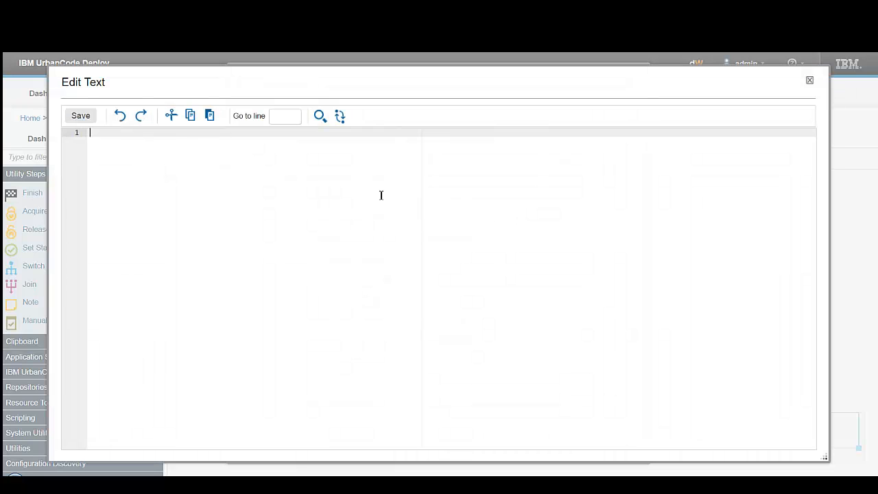
text(JAAS)
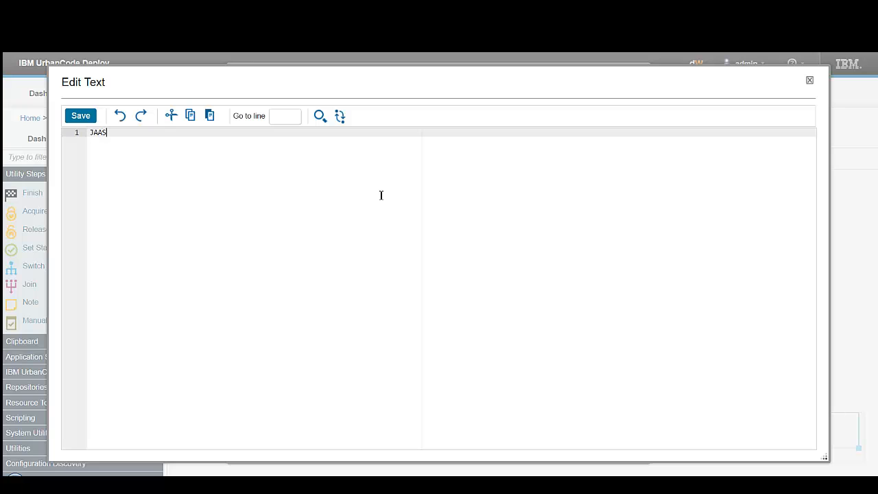
text(AuthData)
click(97, 118)
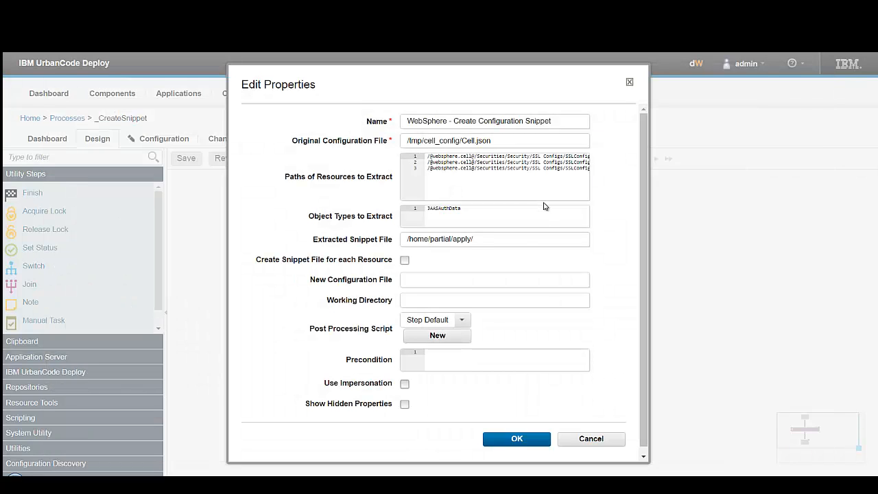
Enable Create Snippet File for each Resource, keeping /home/partial/apply/ as the extracted snippet file, and view the option's help
click(514, 238)
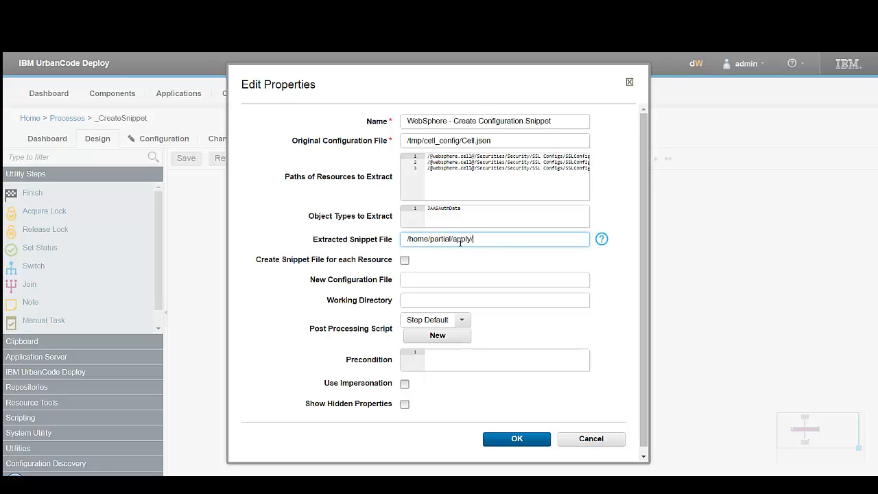
click(406, 262)
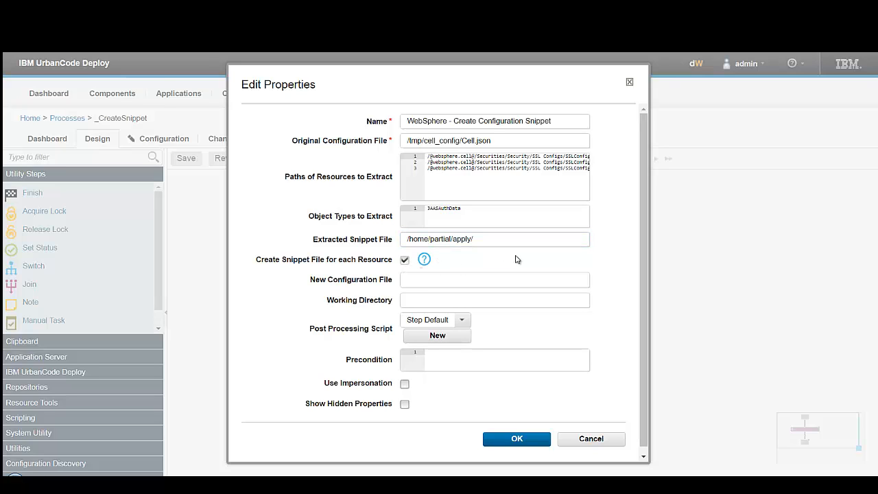
mouse_move(426, 262)
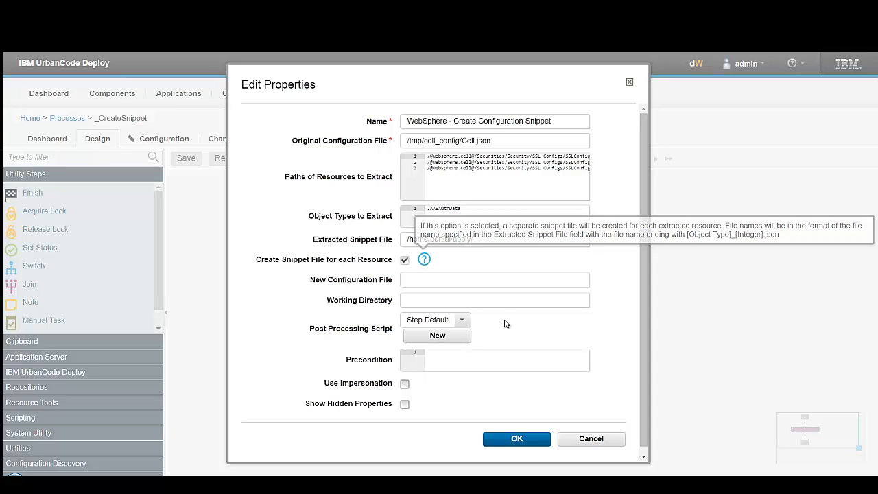
Confirm the Create Configuration Snippet properties, save the _CreateSnippet process, and run it on the halloween-dmgrCell01 resource
click(521, 439)
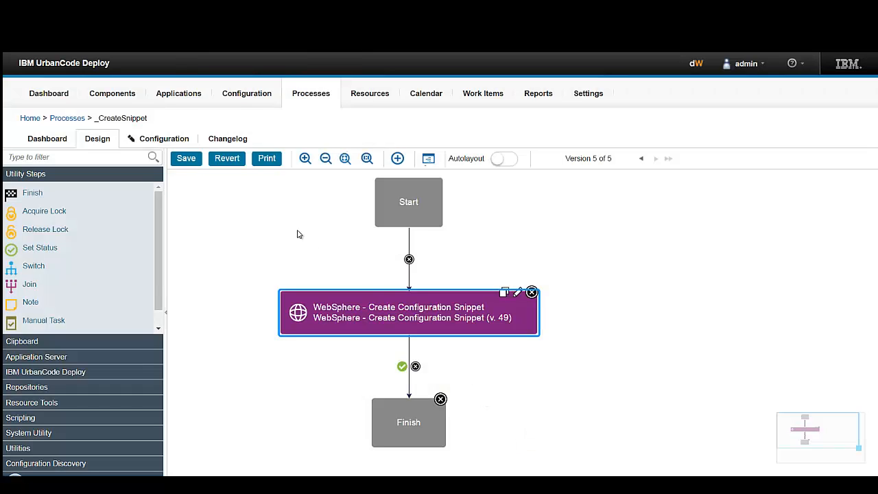
click(187, 159)
click(51, 140)
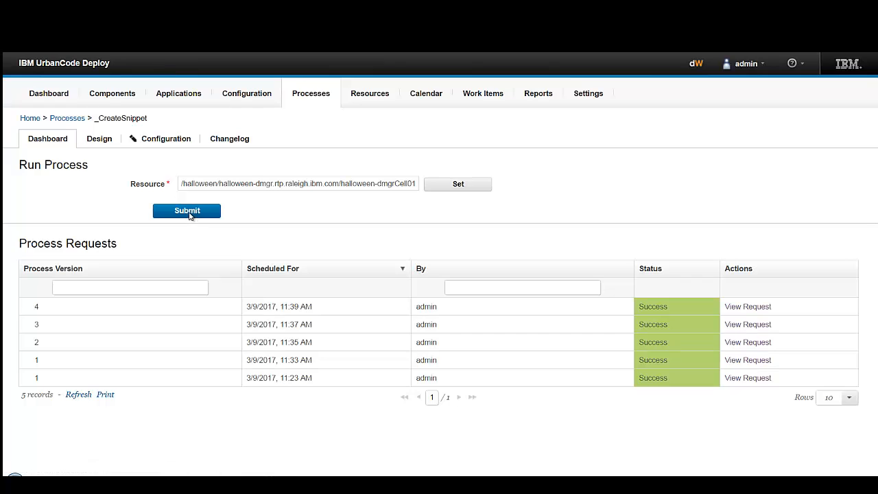
click(187, 211)
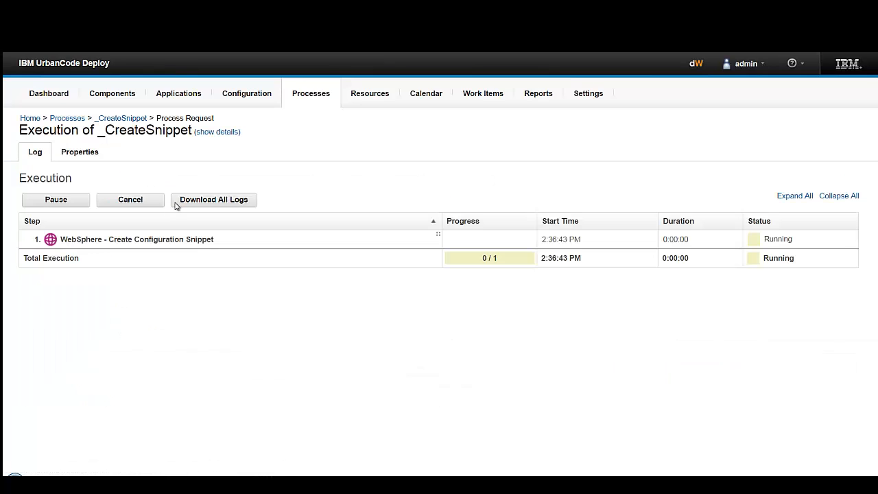
Switch to the root terminal on halloween-dmgr, change into /home/partial/apply, and list the generated snippet files
click(302, 475)
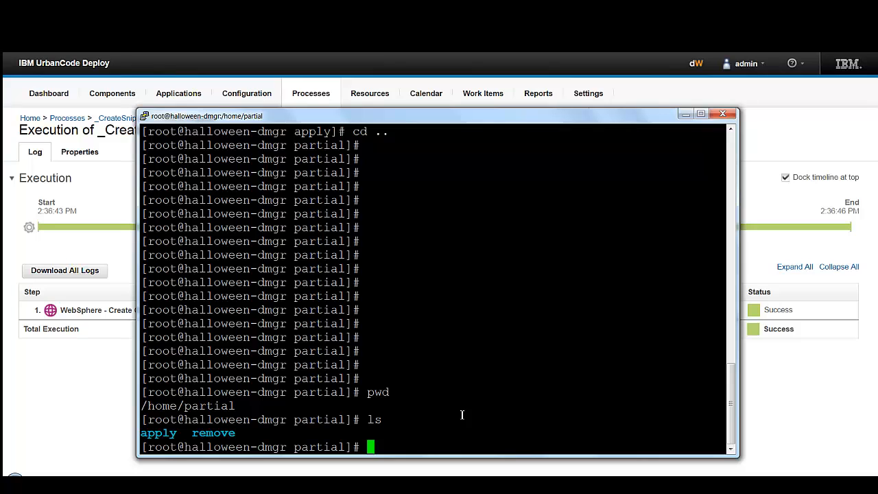
text(cd ap)
key(Tab)
key(Return)
text(ls)
key(Return)
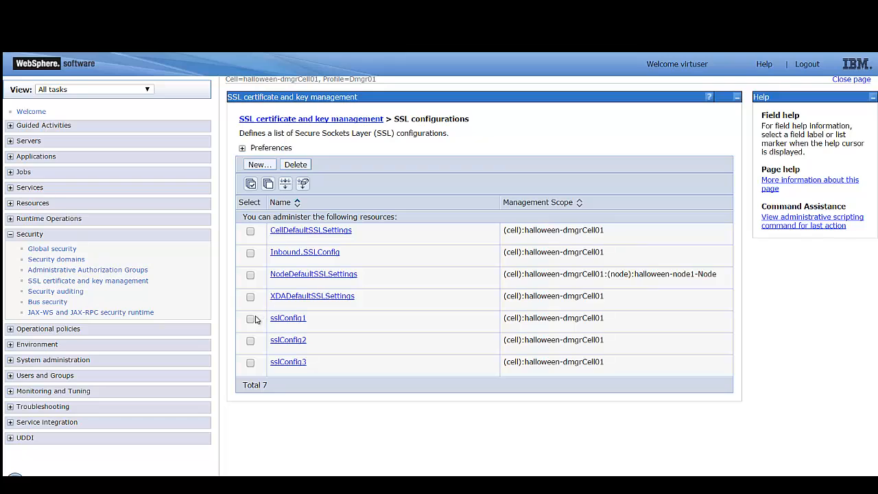
In the WebSphere console's SSL configurations, delete sslConfig1 and sslConfig2
click(251, 319)
click(251, 341)
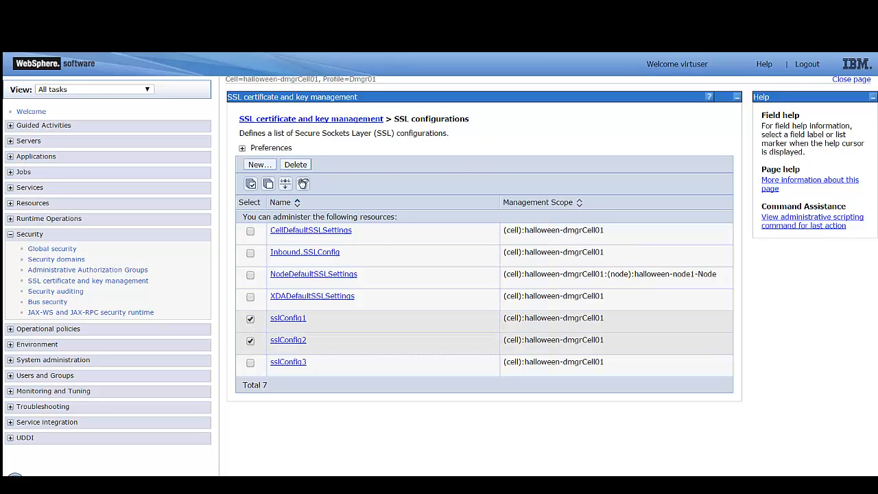
click(300, 166)
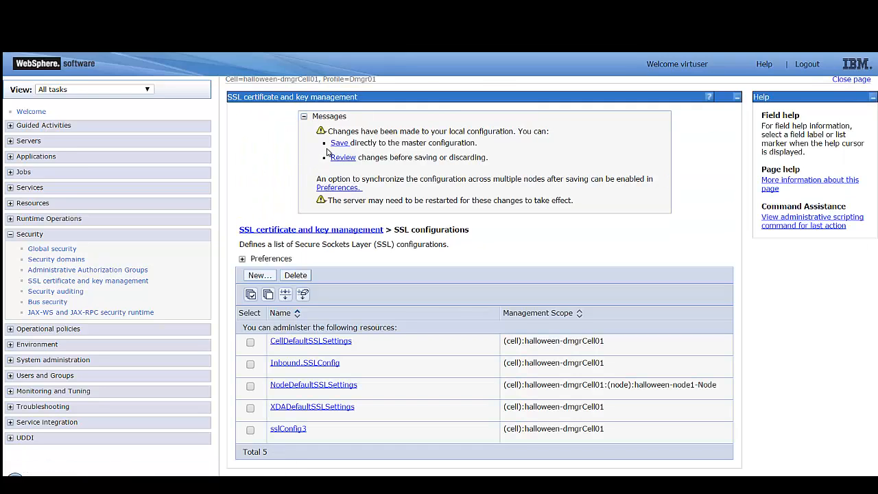
Open the JAAS - J2C authentication data in Global security and delete the alias Dmgr01/jaasAuthData1
click(53, 248)
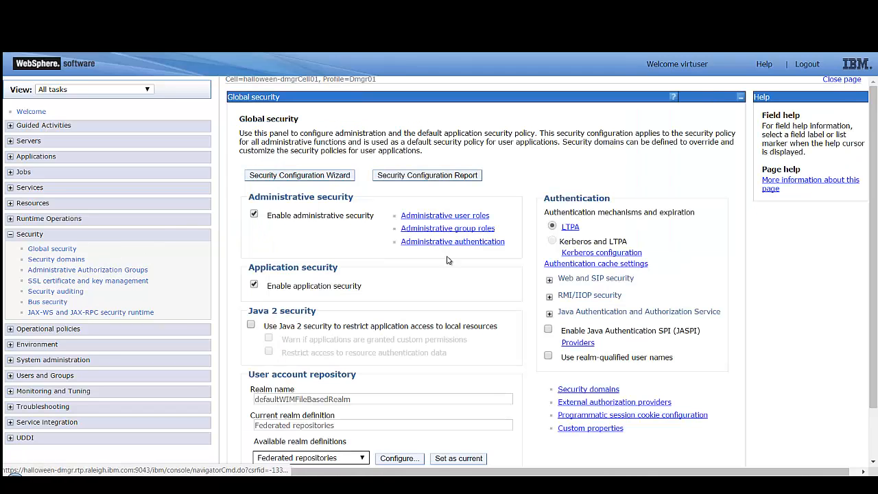
click(591, 313)
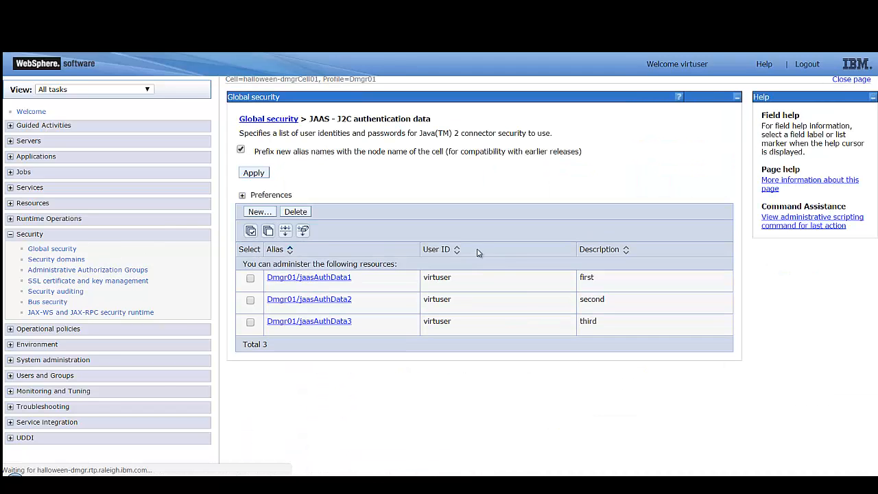
click(250, 278)
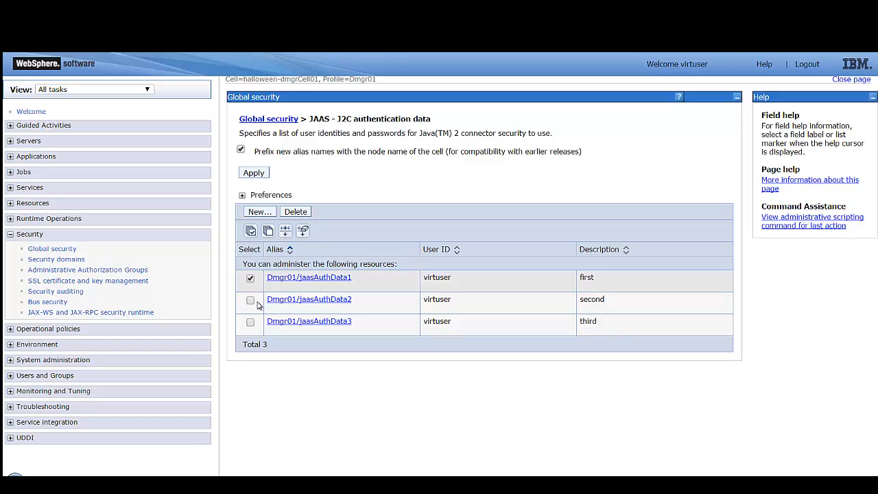
click(296, 214)
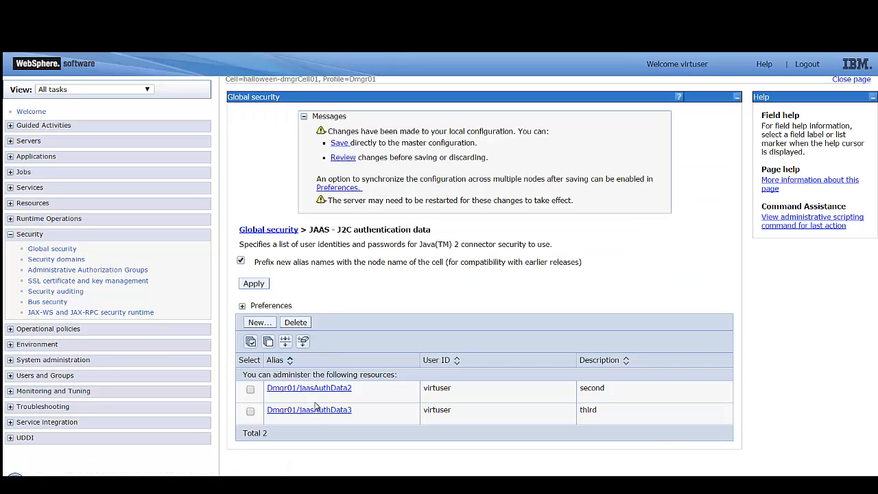
Set the description of Dmgr01/jaasAuthData3 to EDIT and save the changes to the master configuration
click(316, 409)
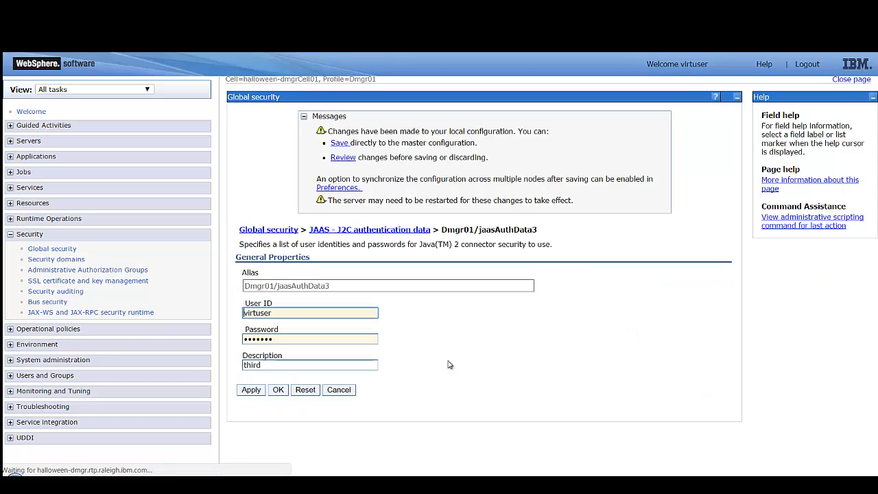
double_click(313, 366)
text(EDIT)
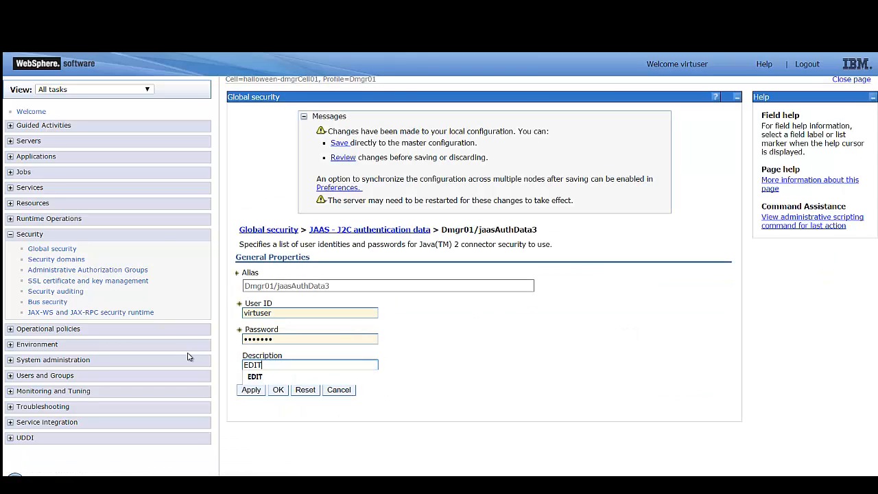
click(251, 390)
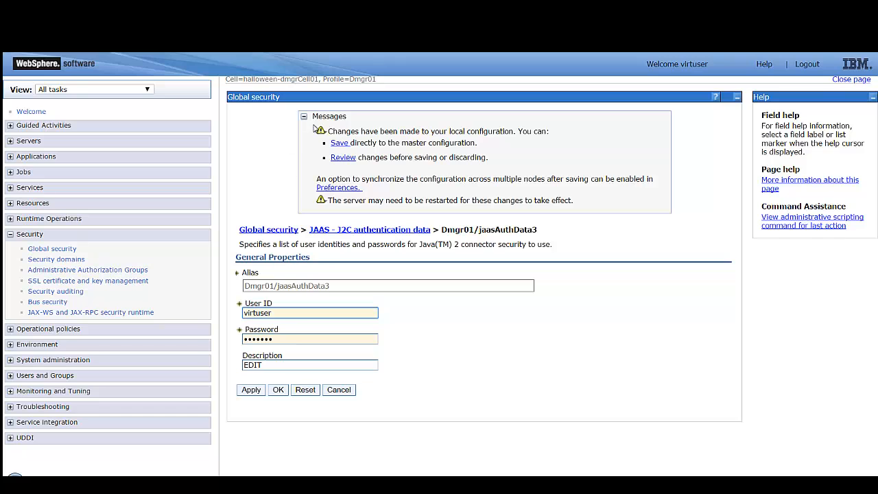
click(339, 143)
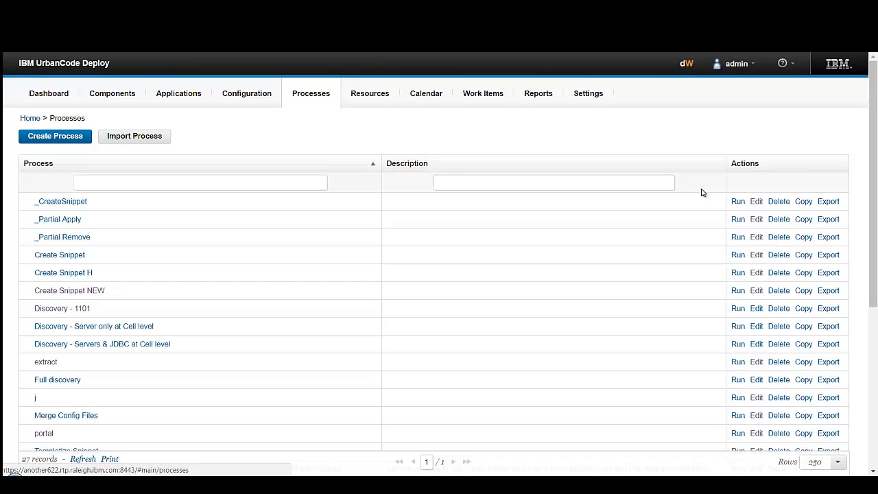
Open the _Partial Apply process in UrbanCode Deploy and review the properties of its Delete Files and Directories and Copy Directory steps
click(756, 221)
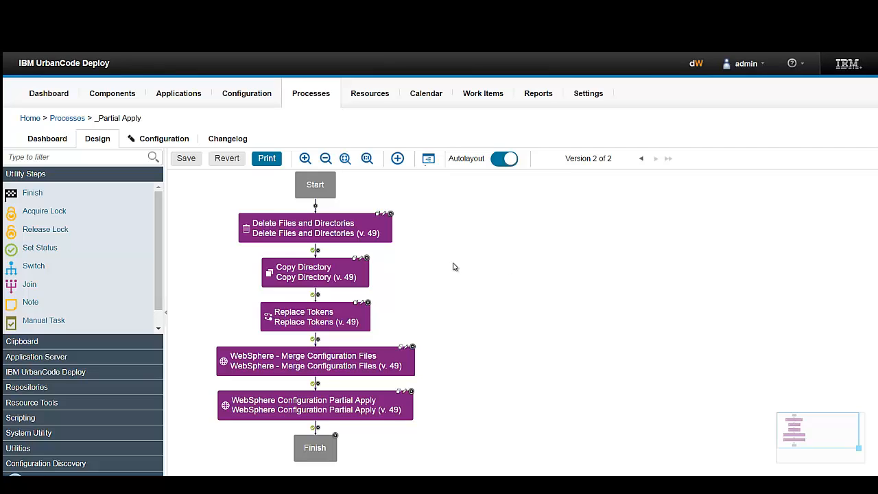
click(385, 215)
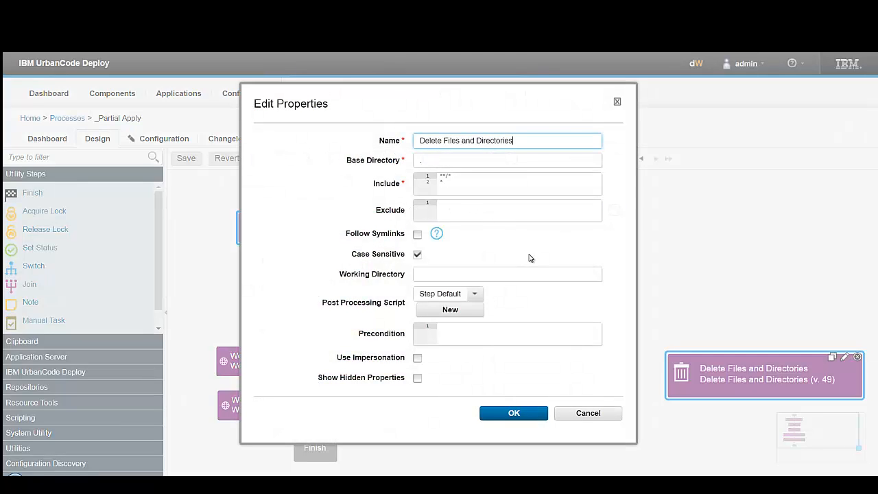
click(588, 414)
click(358, 267)
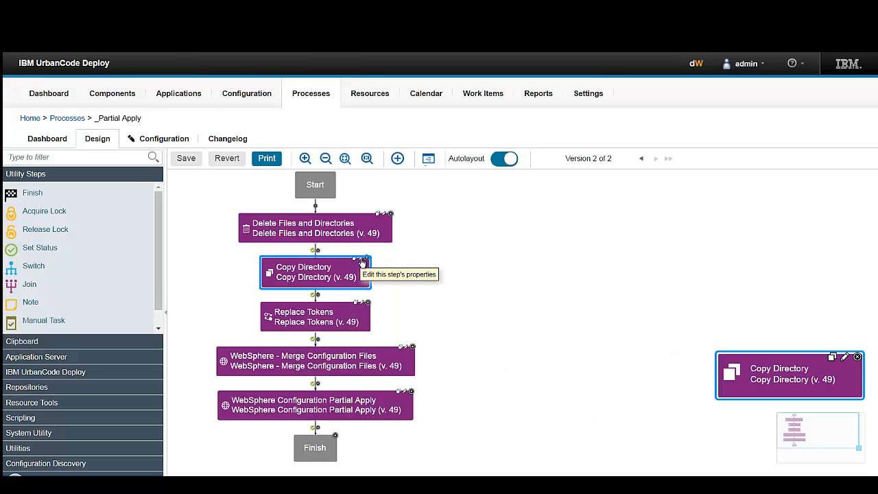
click(361, 262)
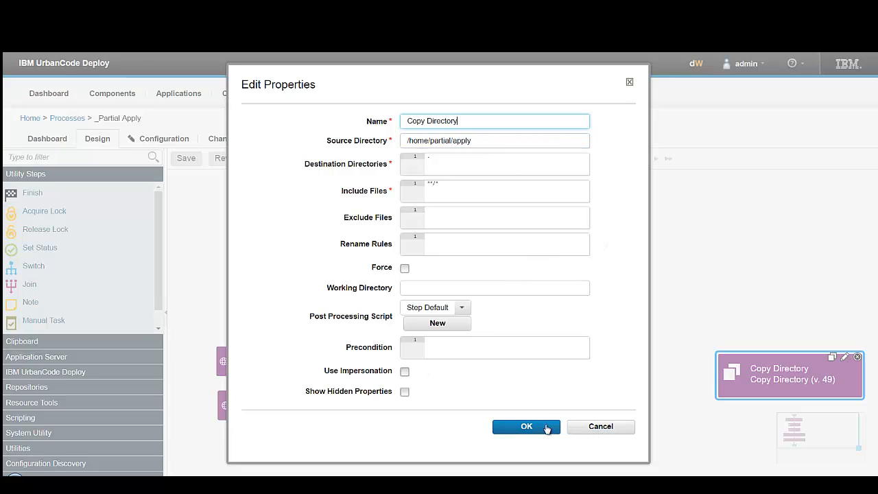
click(546, 427)
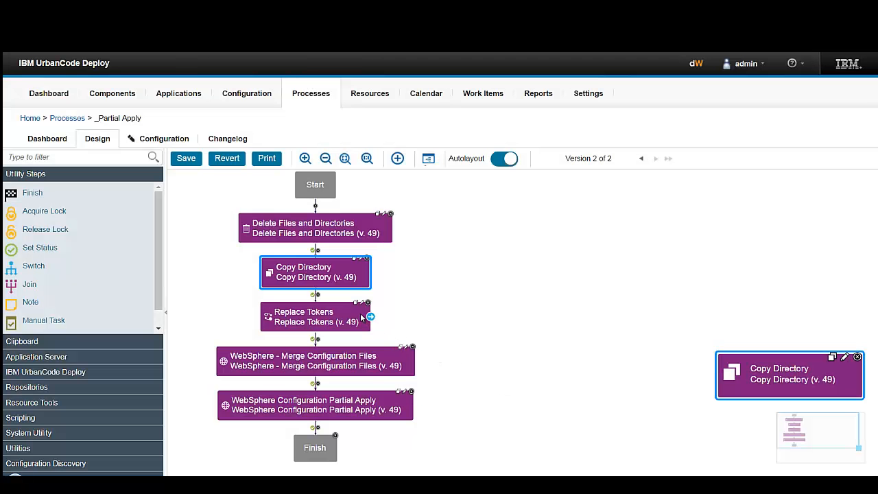
Review the properties of the Replace Tokens and WebSphere - Merge Configuration Files steps, including the merge step's output file
click(362, 317)
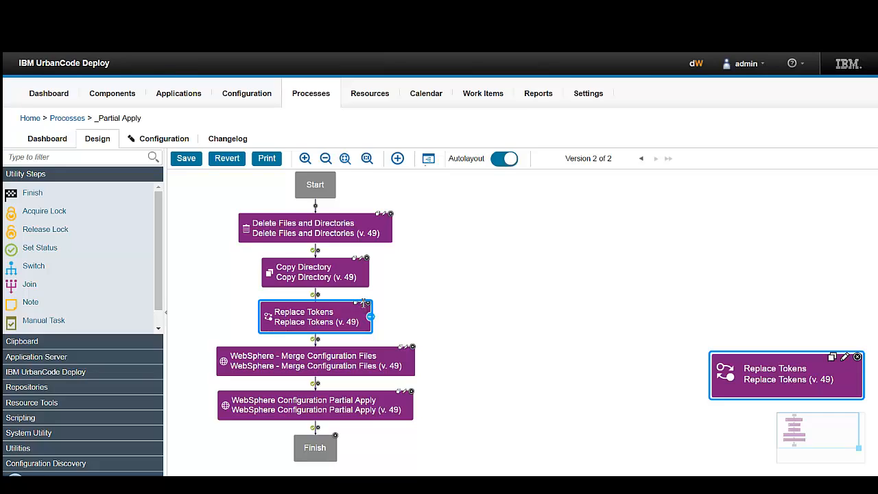
click(363, 303)
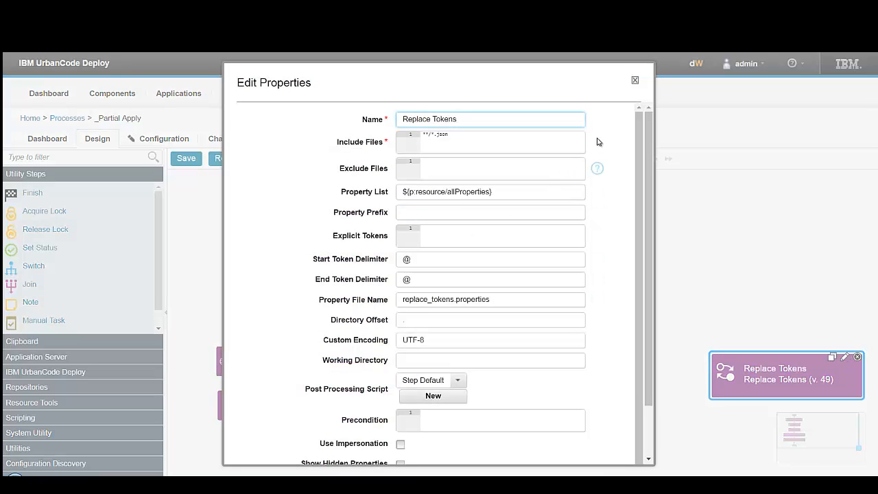
click(635, 82)
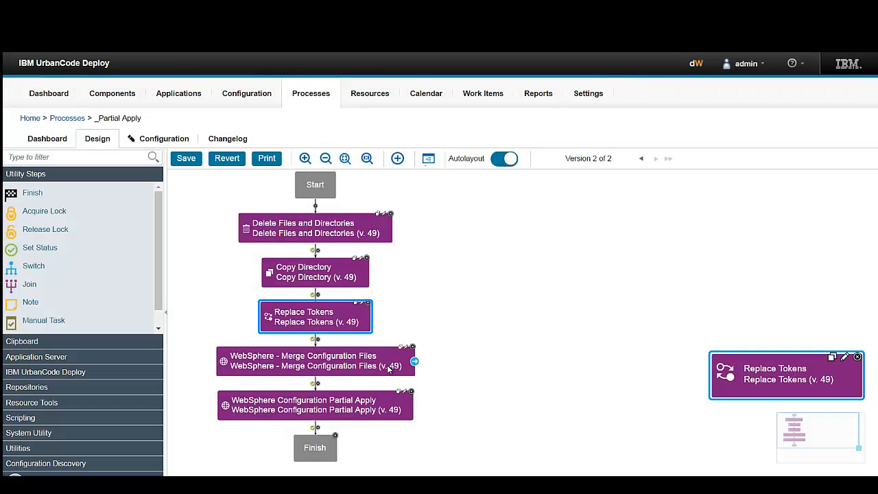
click(407, 354)
click(406, 349)
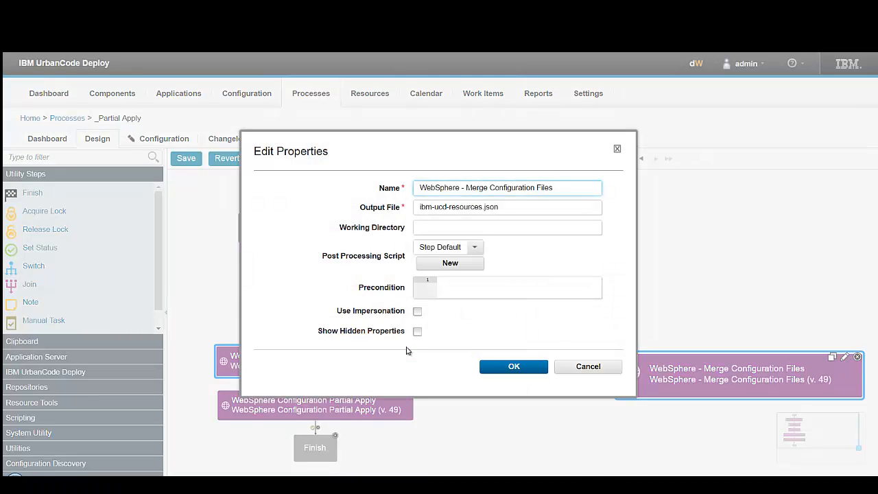
click(521, 207)
click(587, 367)
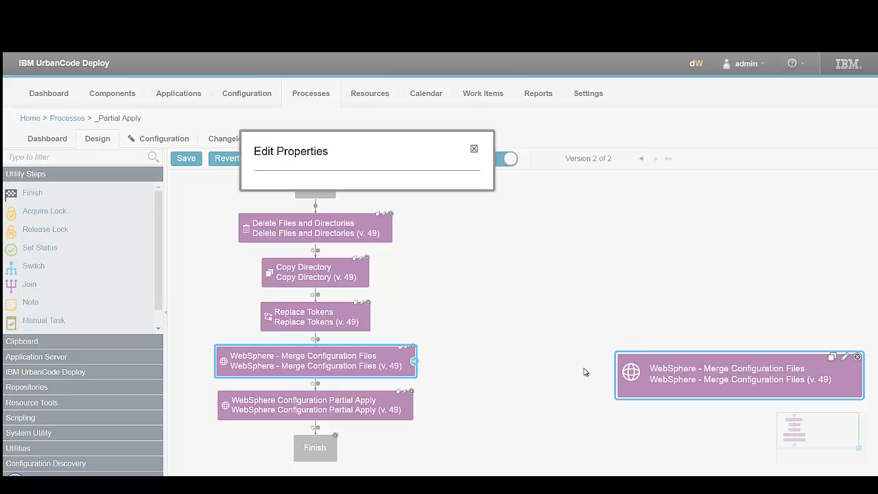
Review the WebSphere Configuration Partial Apply step's properties, checking its WebSphere Configuration File, and accept them
click(405, 394)
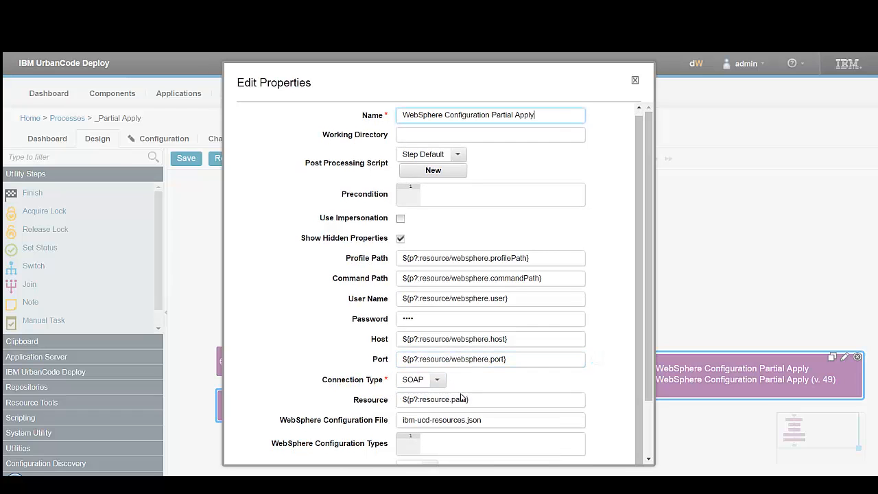
drag(482, 420, 385, 419)
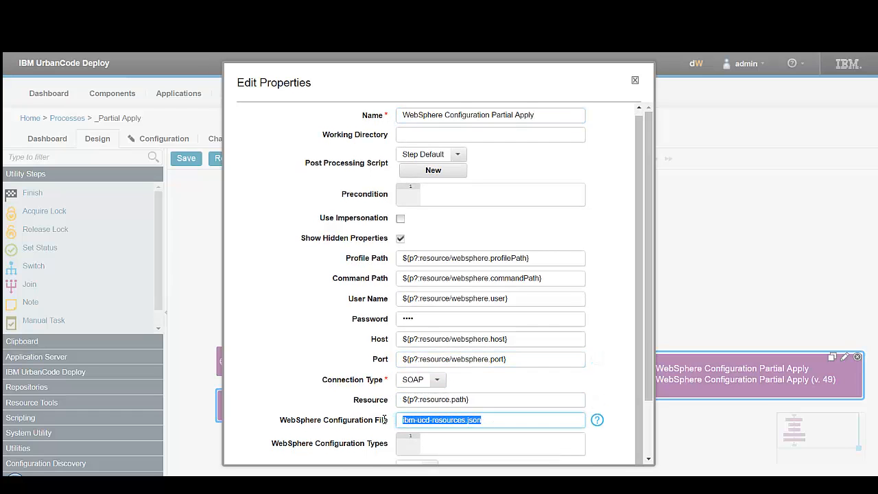
click(352, 405)
scroll(352, 402, down, 3)
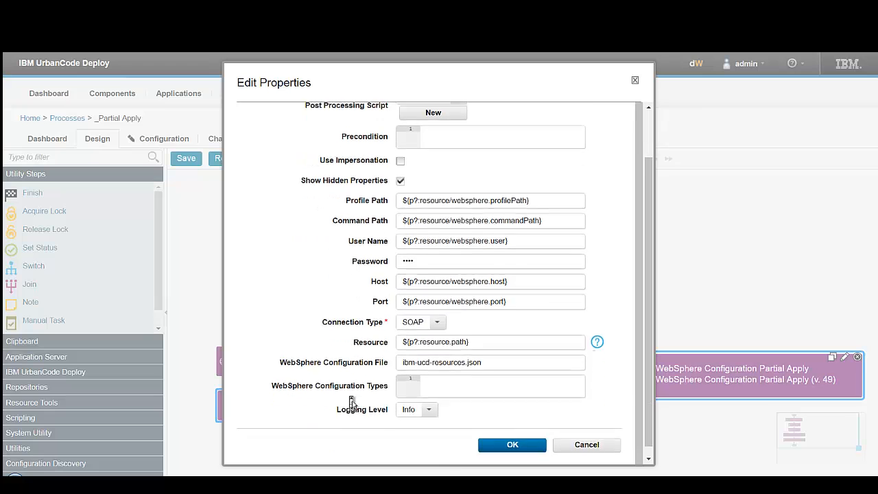
click(512, 433)
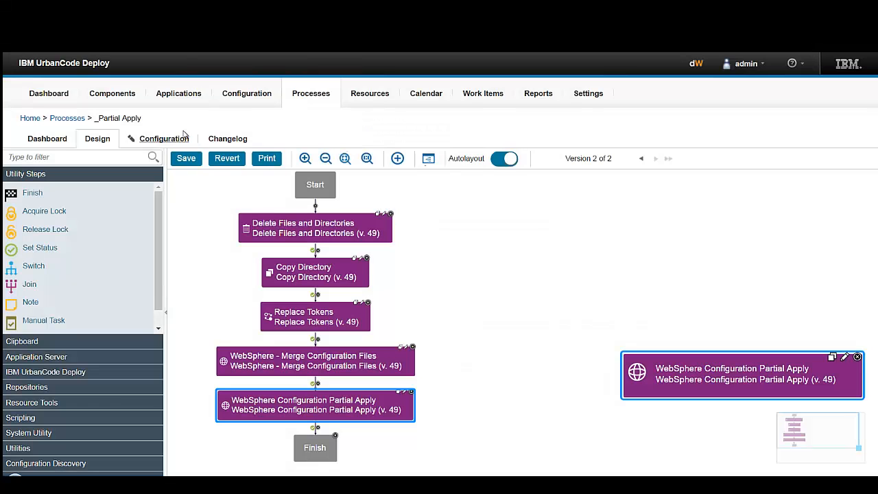
Save the _Partial Apply process and run it on the halloween-dmgrCell01 resource
click(185, 157)
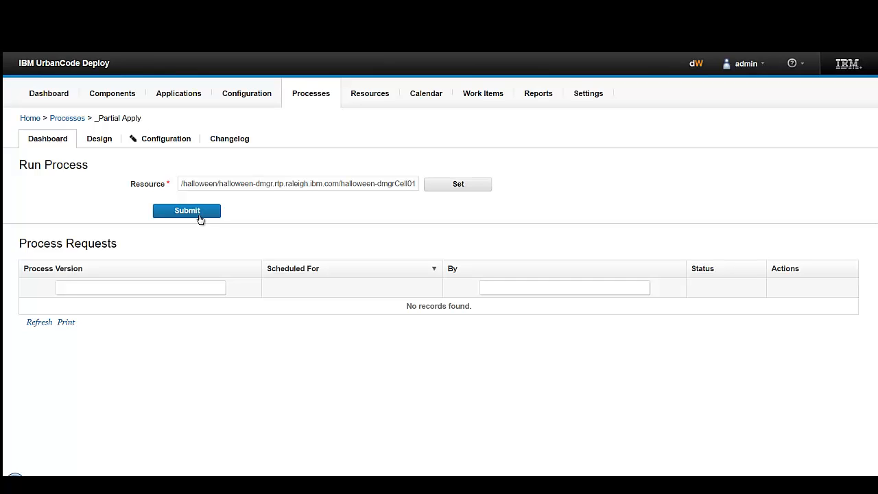
click(186, 211)
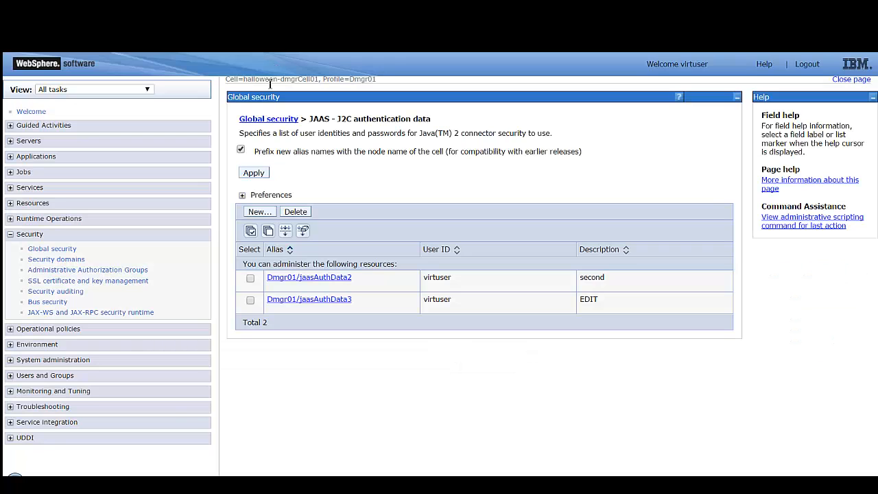
Switch to the WebSphere console and reopen the J2C authentication data from Global security to check the JAAS aliases
click(282, 121)
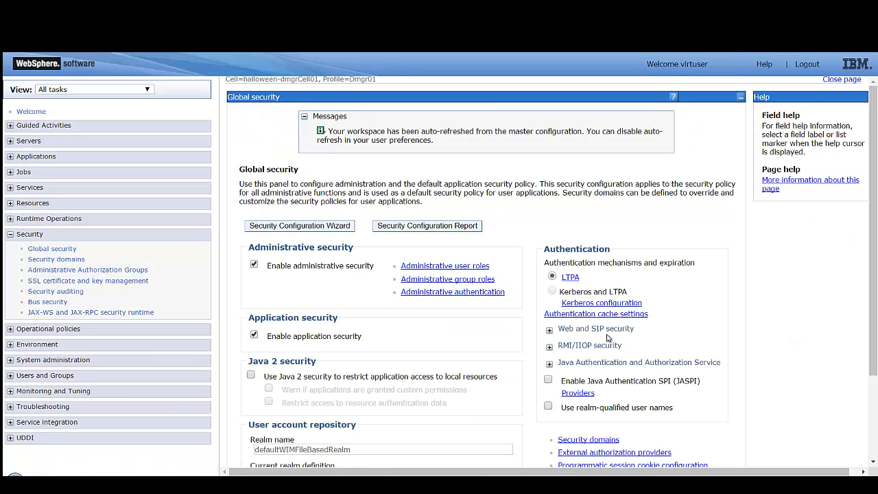
click(592, 363)
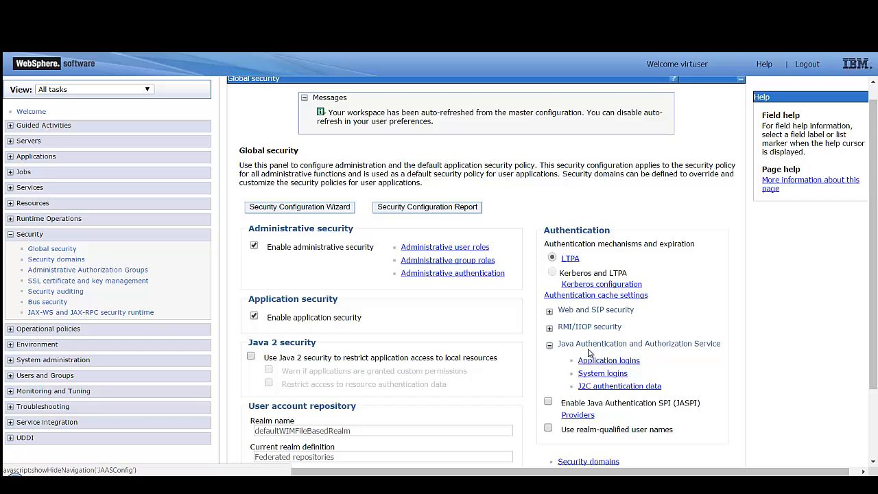
click(596, 386)
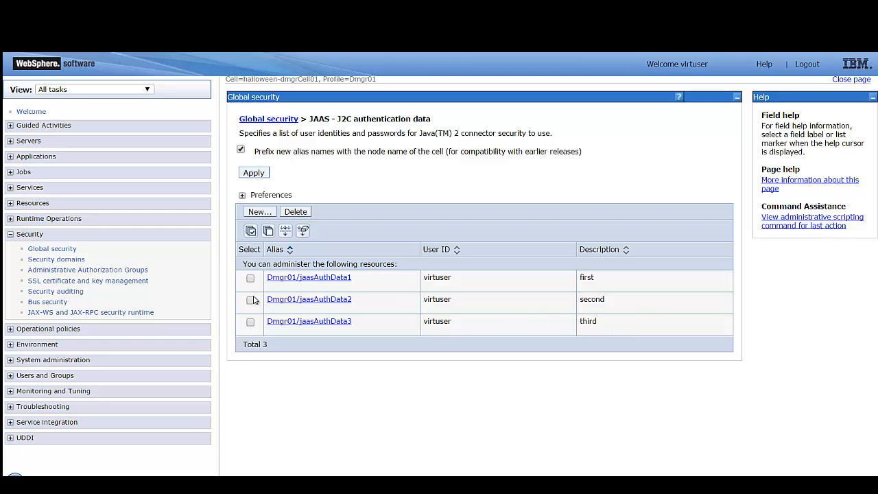
Open the SSL configurations list under SSL certificate and key management to check the cell's SSL configurations
click(75, 283)
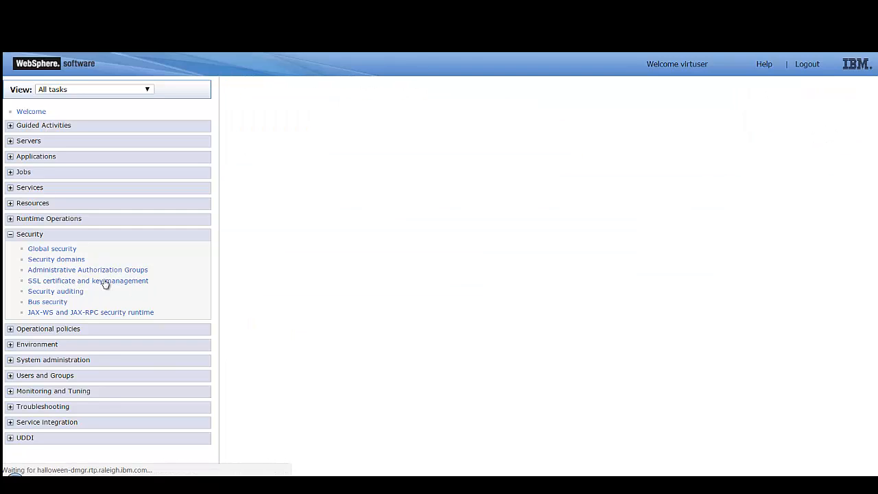
click(701, 178)
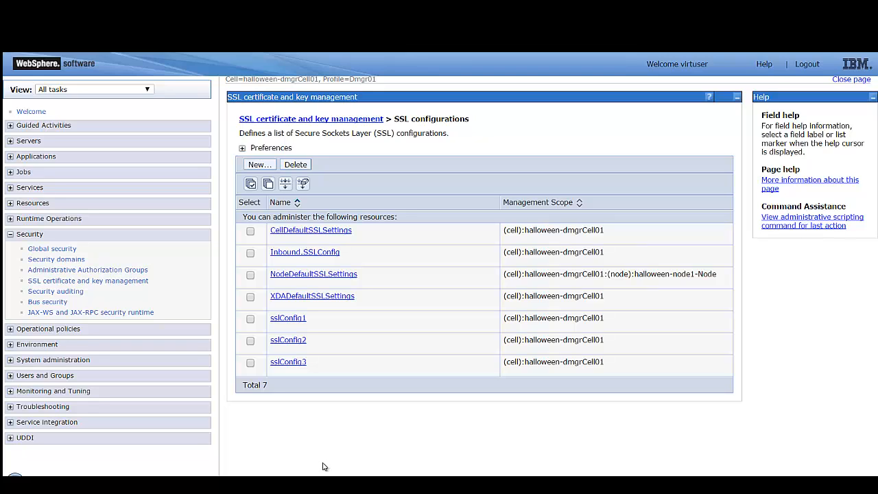
Switch to the terminal and move JAASAuthData_2.json from the apply folder to /home/partial/remove/, answering y to overwrite the existing copy
key(alt+Tab)
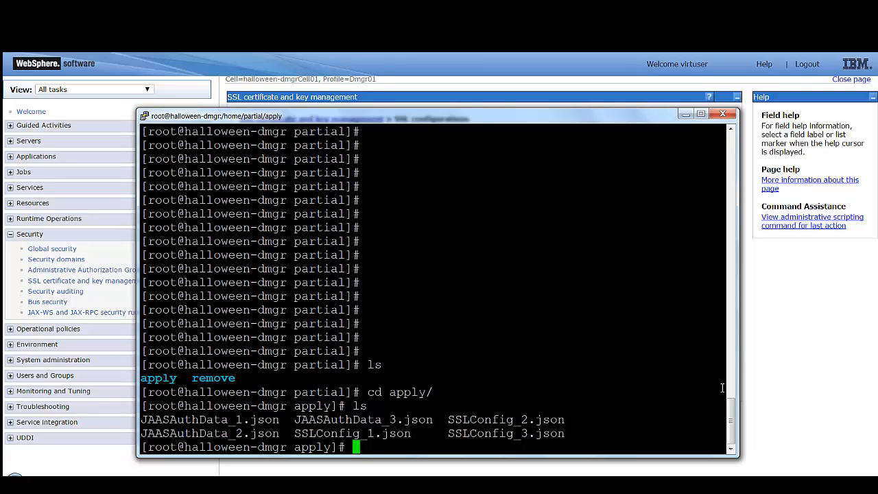
text(mv J)
key(Tab)
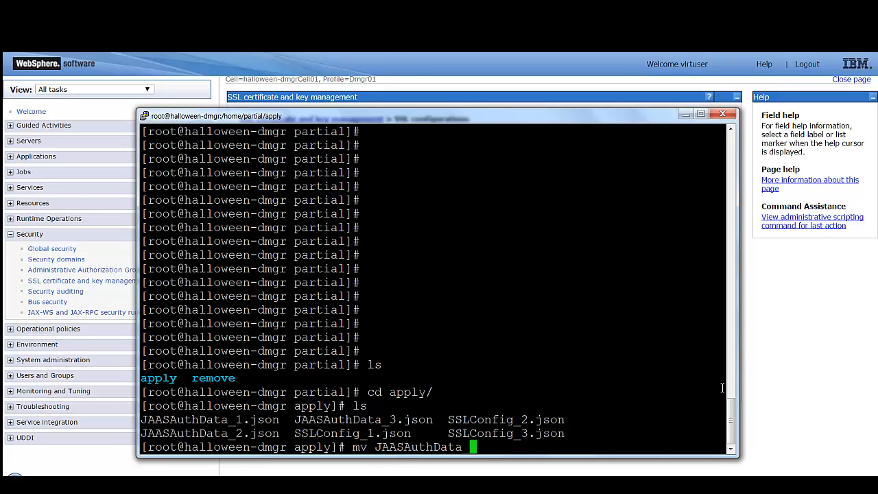
text(2)
key(Tab)
text(/home/par)
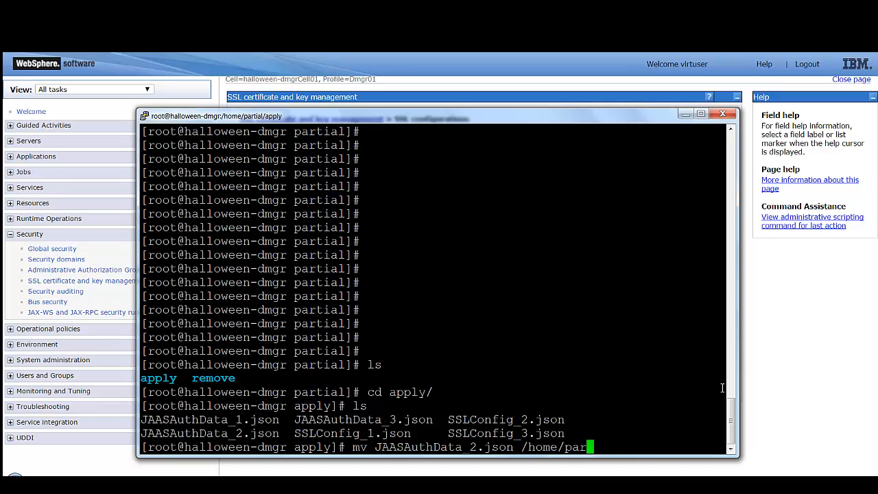
key(Tab)
text(r)
key(Tab)
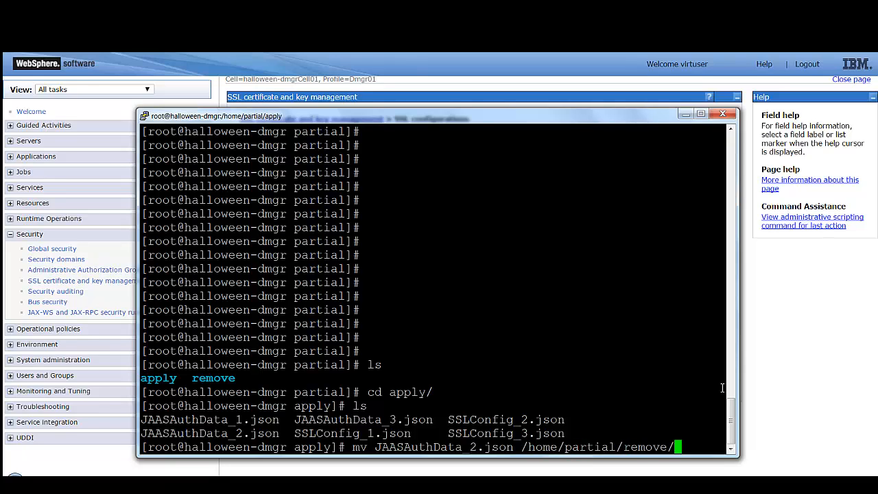
key(Return)
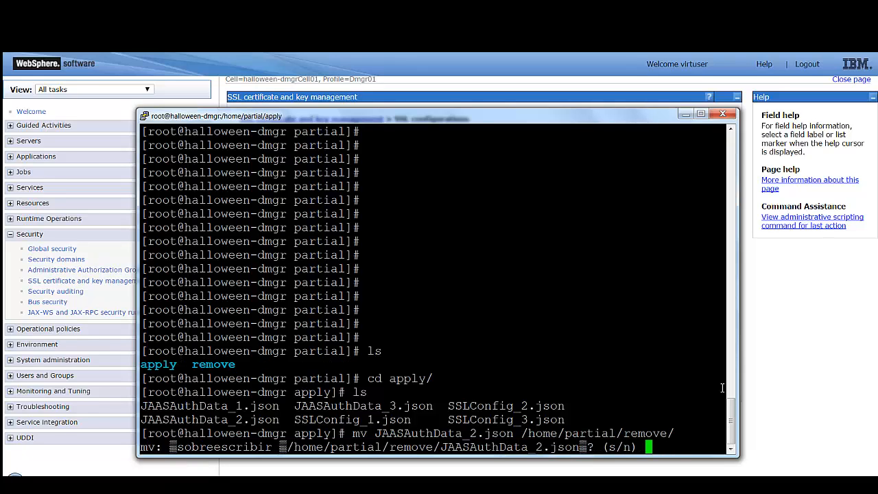
text(y)
key(Return)
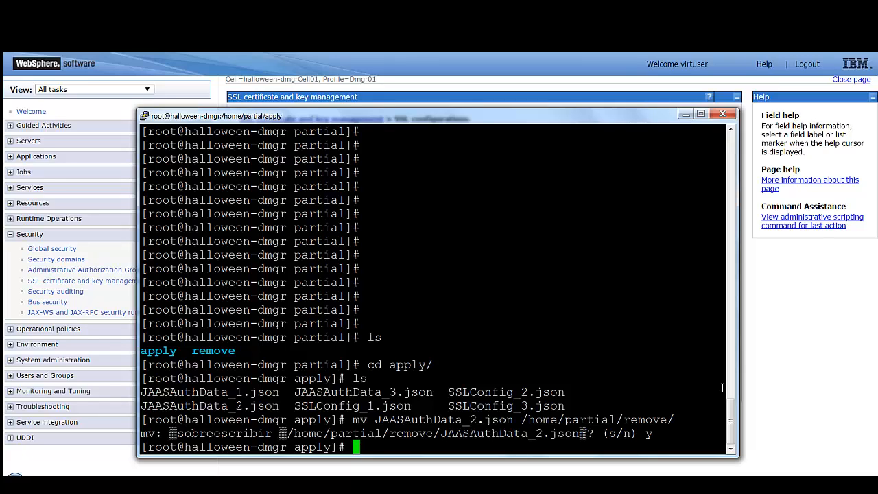
Move JAASAuthData_3.json from the apply folder to /home/partial/remove/, answering y to overwrite the existing copy
text(mv JA)
key(Tab)
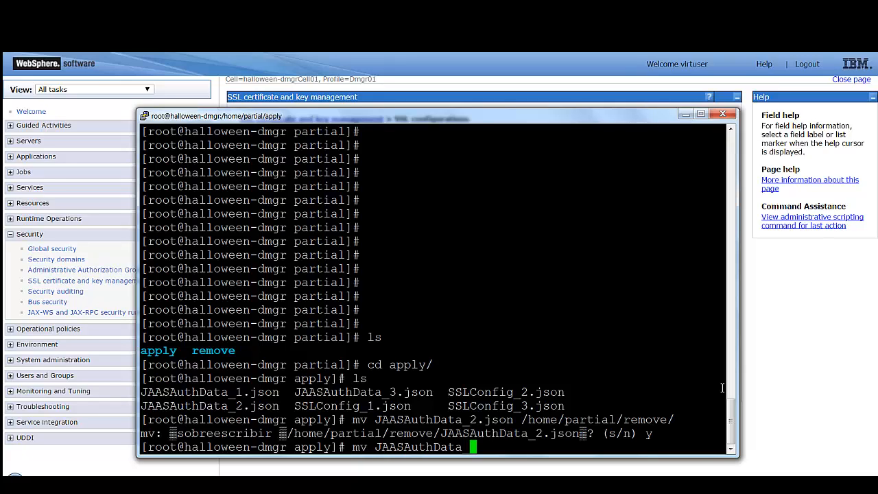
text(3.)
key(Tab)
text(/h)
key(Tab)
text(p)
key(Tab)
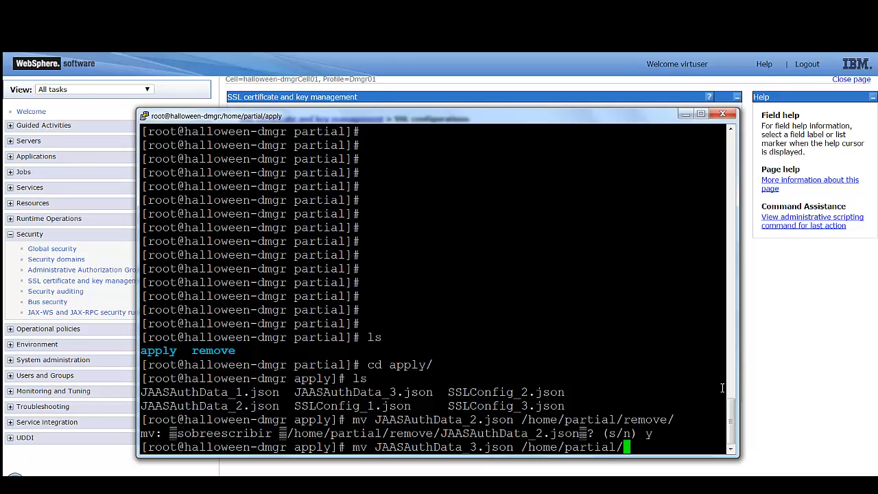
text(r)
key(Tab)
key(Return)
text(y)
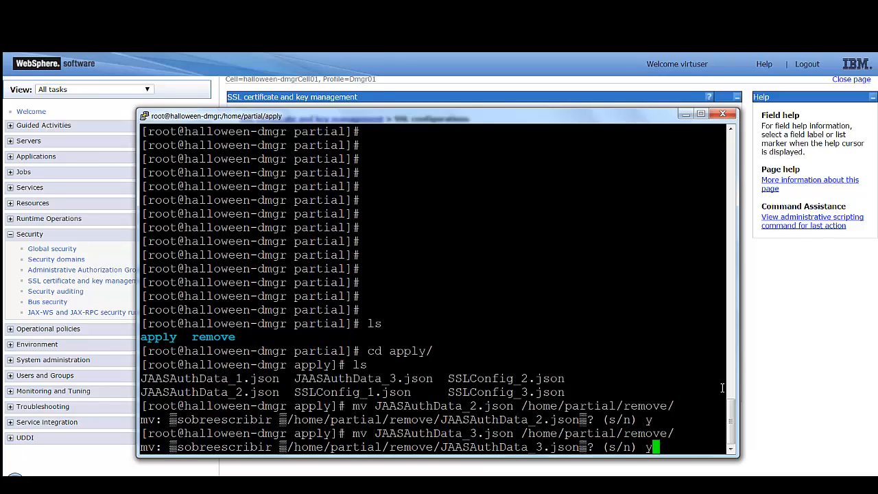
key(Return)
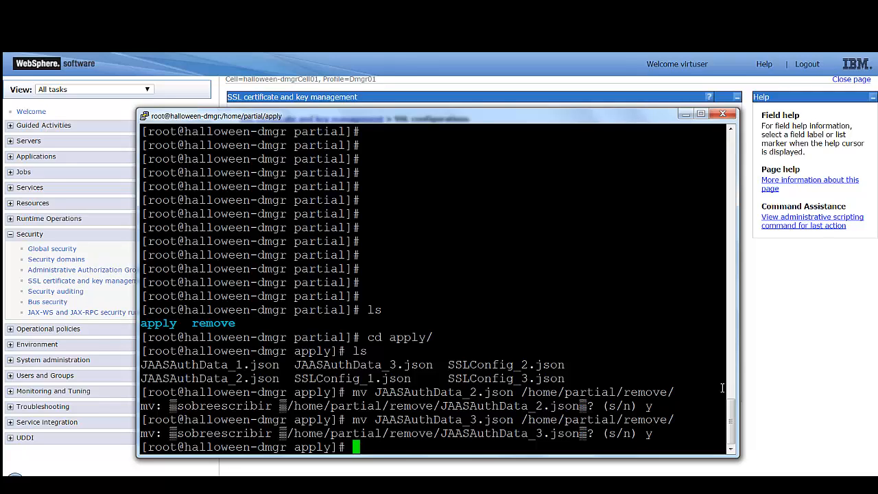
Move SSLConfig_1.json from the apply folder to /home/partial/remove/
text(mv S)
key(Tab)
text(1)
key(Tab)
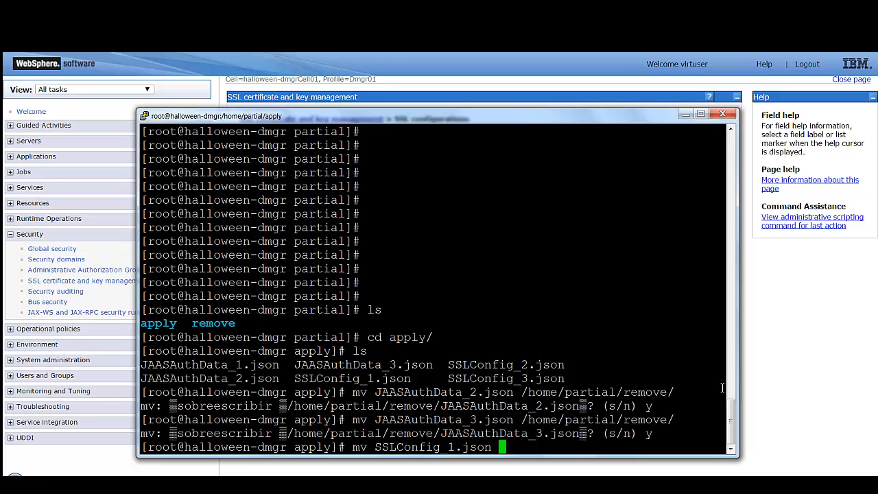
text(/h)
key(Tab)
text(p)
key(Tab)
text(re)
key(Tab)
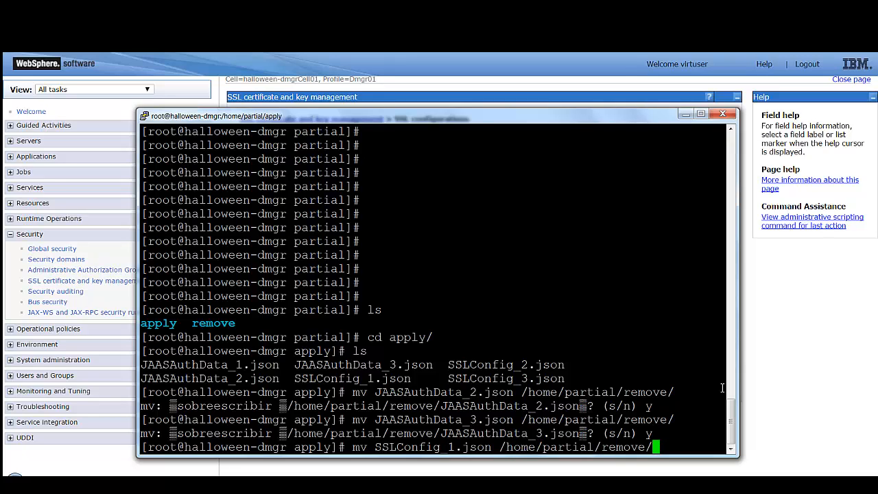
key(Return)
Change to the remove directory under /home/partial and list its files
text(cd ..)
key(Return)
text(cd r)
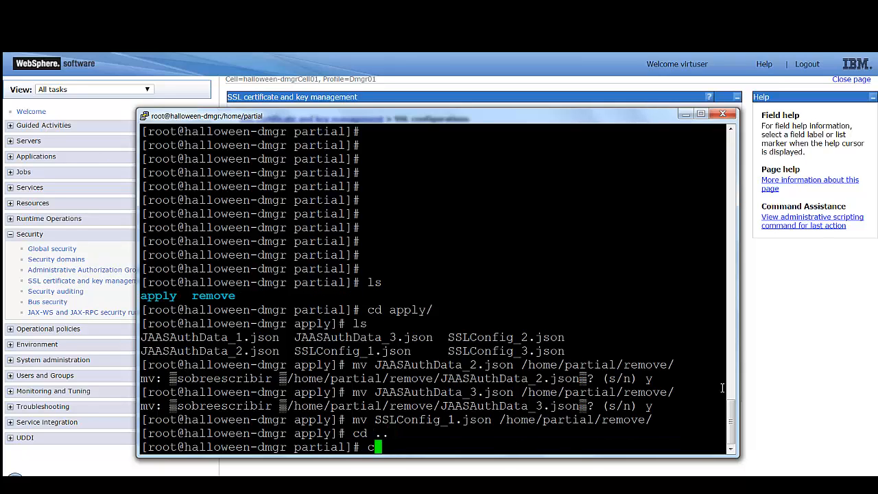
key(Tab)
key(Return)
text(ls)
key(Return)
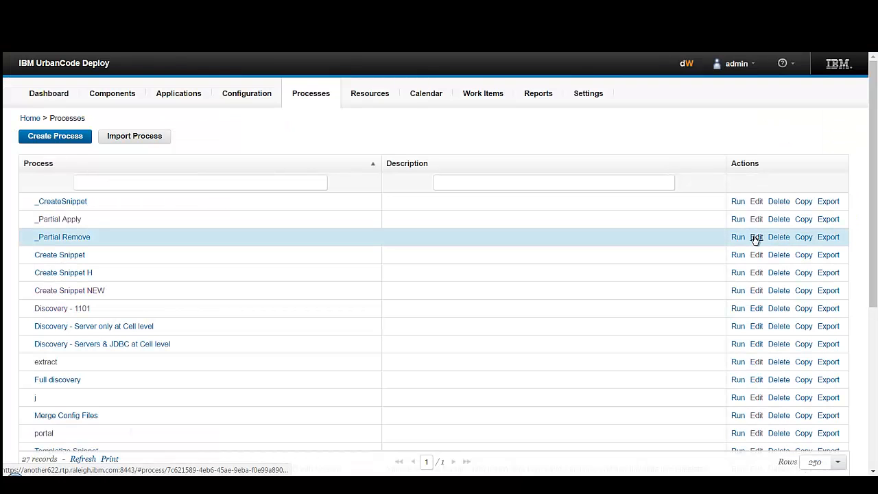
In UrbanCode Deploy, open the _Partial Remove process for editing and review the Delete Files and Directories step's properties without changing them
click(755, 237)
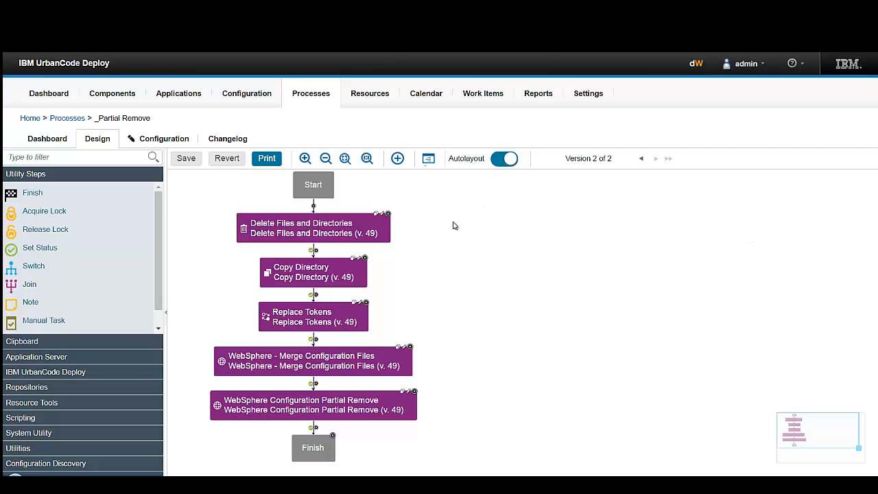
click(382, 215)
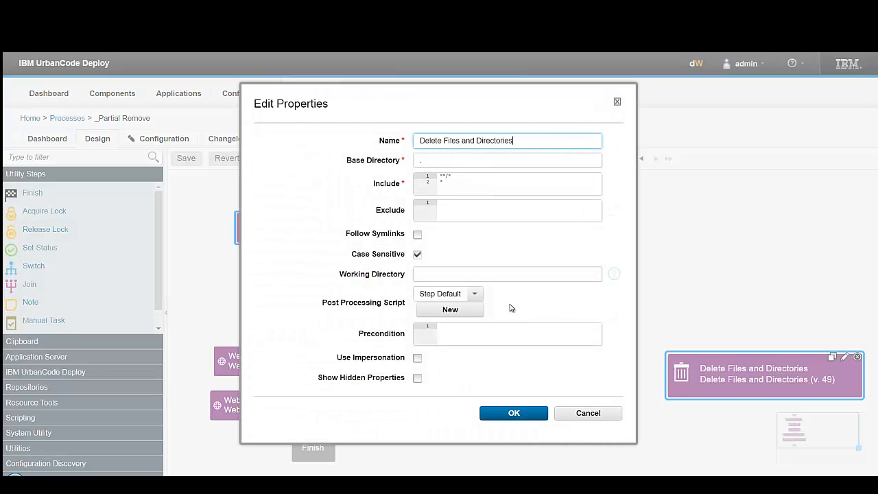
click(585, 414)
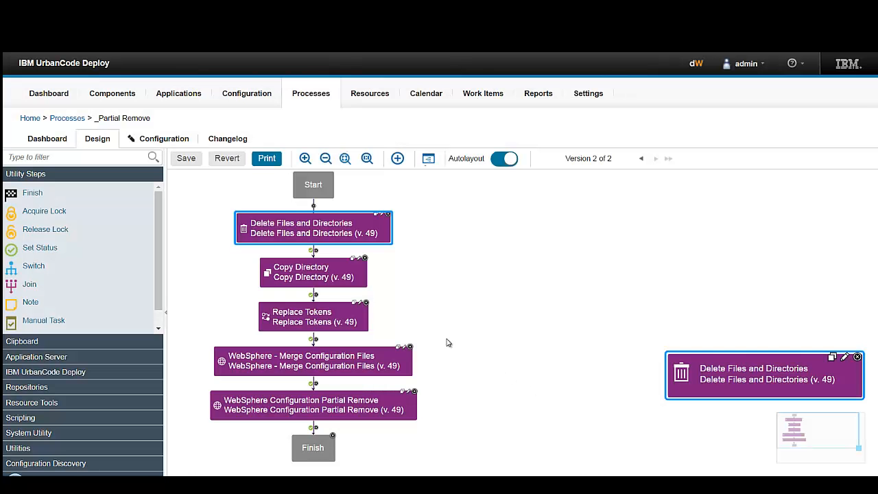
Review the Copy Directory step's properties, checking its Source Directory, and close them without changes
mouse_move(359, 264)
click(357, 259)
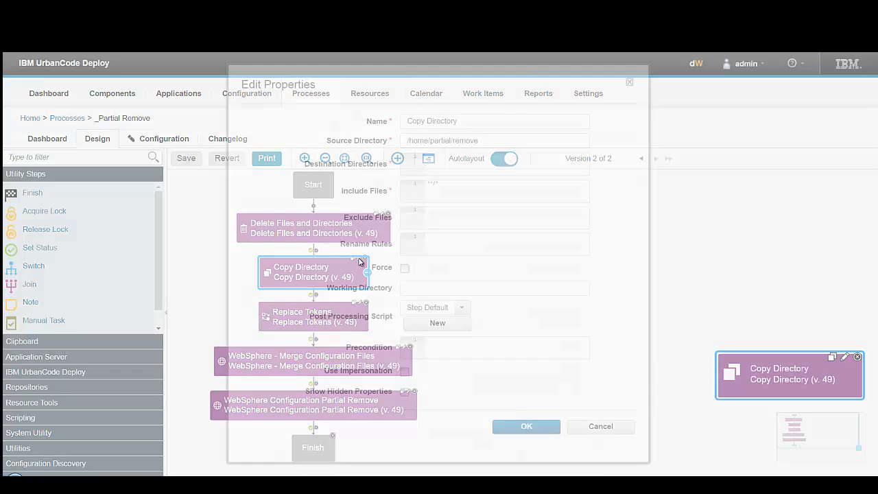
click(509, 142)
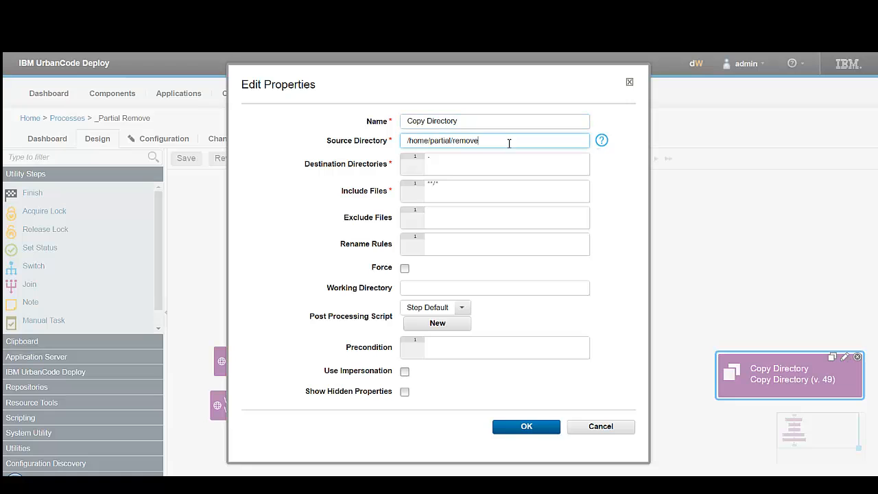
drag(501, 142, 456, 144)
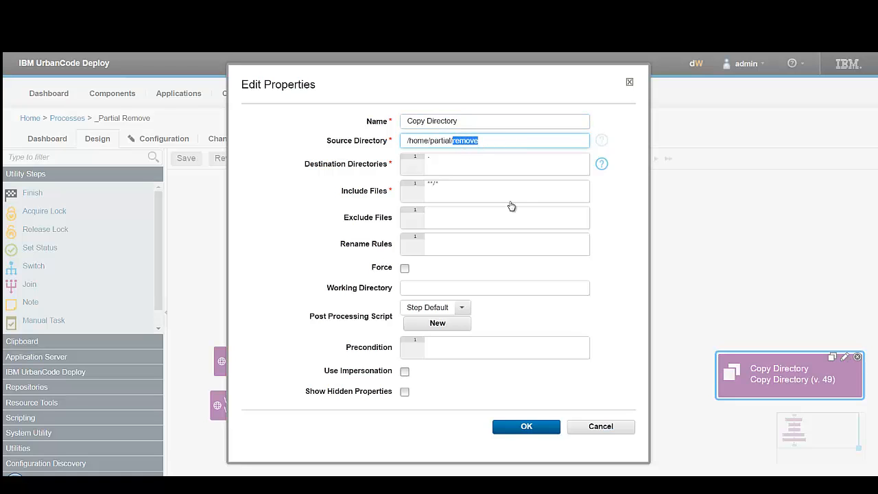
click(599, 426)
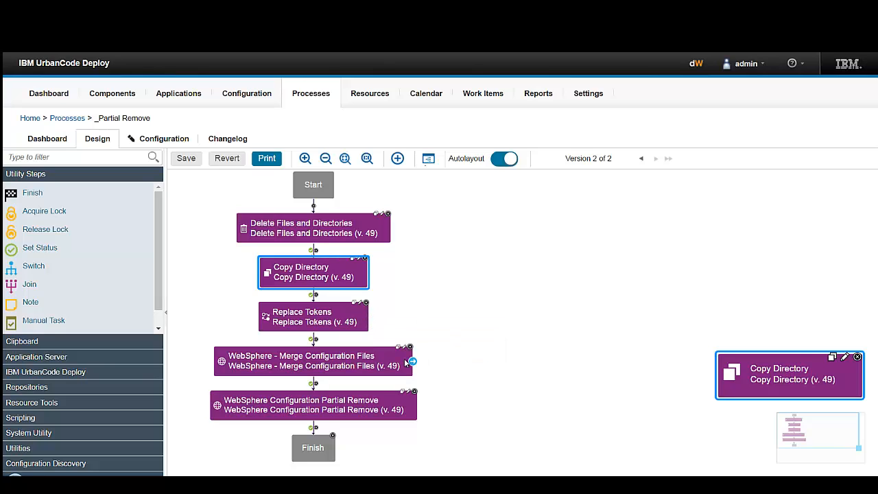
Review the WebSphere Configuration Partial Remove step's properties, checking its WebSphere Configuration File, and accept them
click(412, 392)
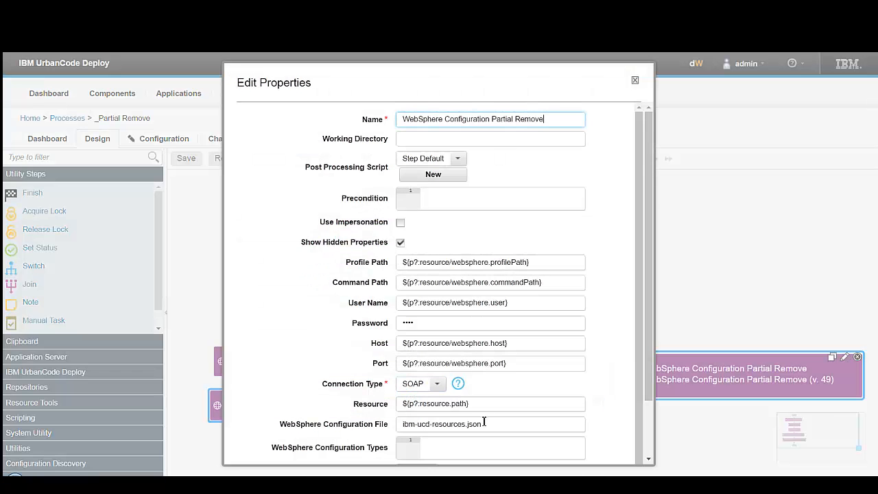
drag(485, 424, 381, 428)
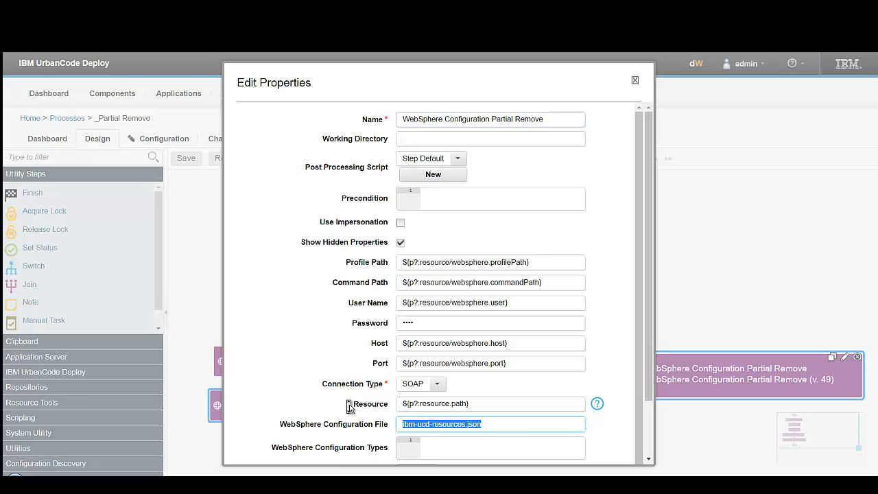
scroll(353, 407, down, 3)
click(524, 441)
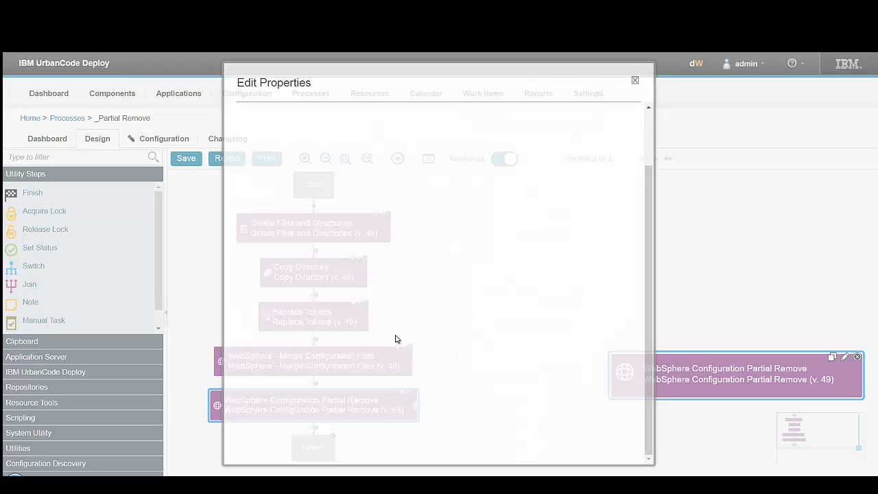
Save the _Partial Remove process and run it on the halloween-dmgrCell01 resource
click(186, 159)
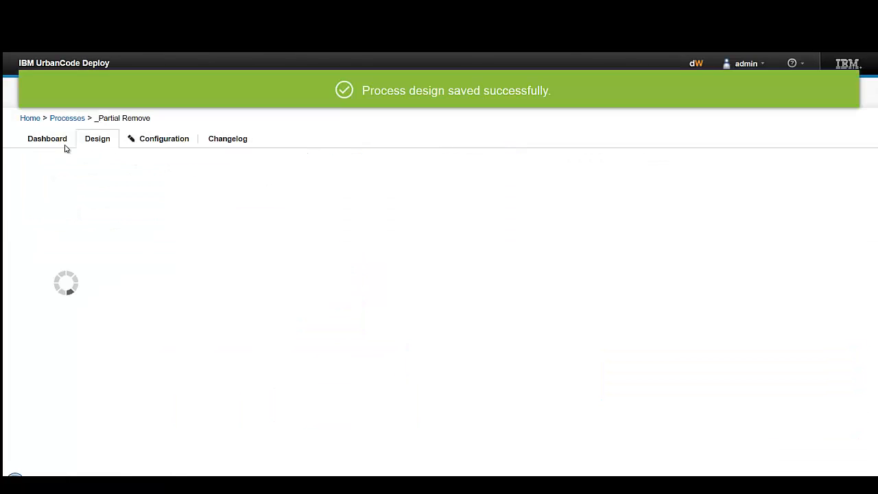
click(52, 141)
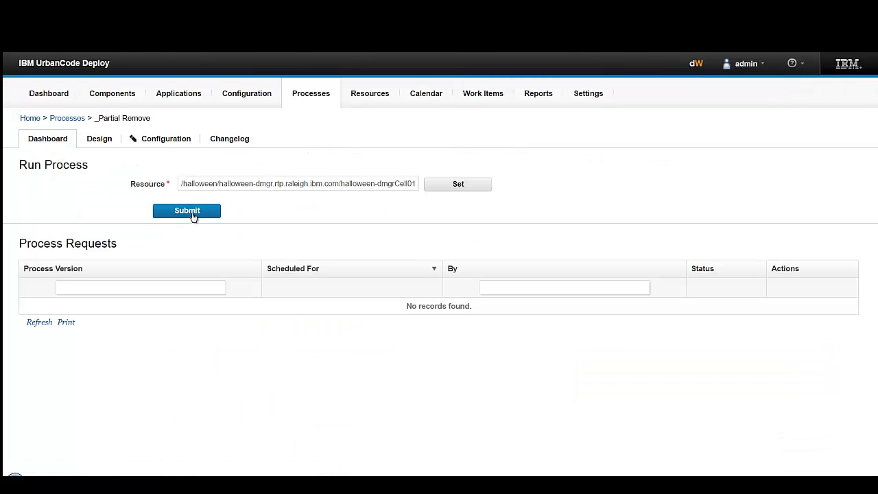
click(192, 213)
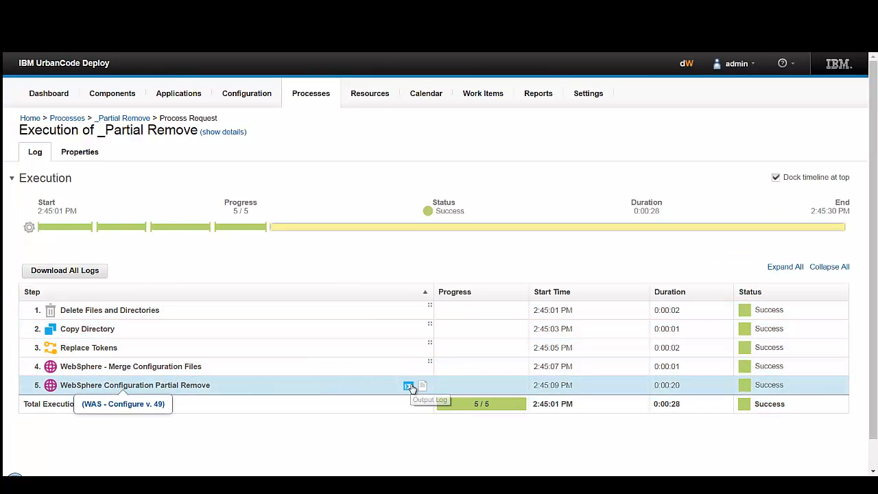
Examine the WebSphere Configuration Partial Remove step's output log for the SSLConfig and JAASAuthData objects being removed
click(409, 386)
scroll(402, 353, down, 10)
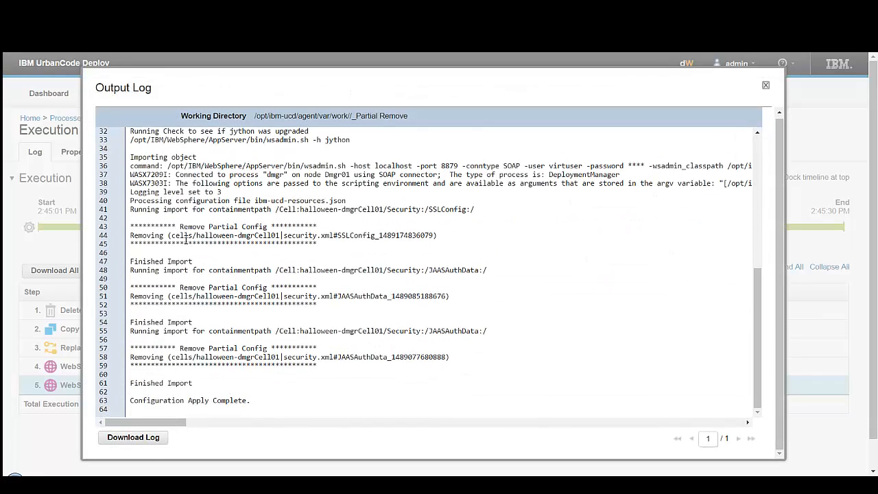
drag(181, 227, 266, 227)
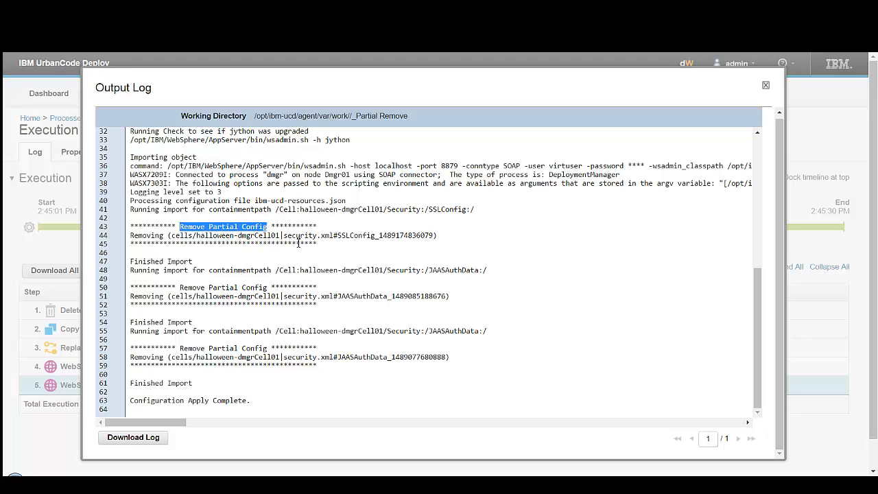
double_click(357, 237)
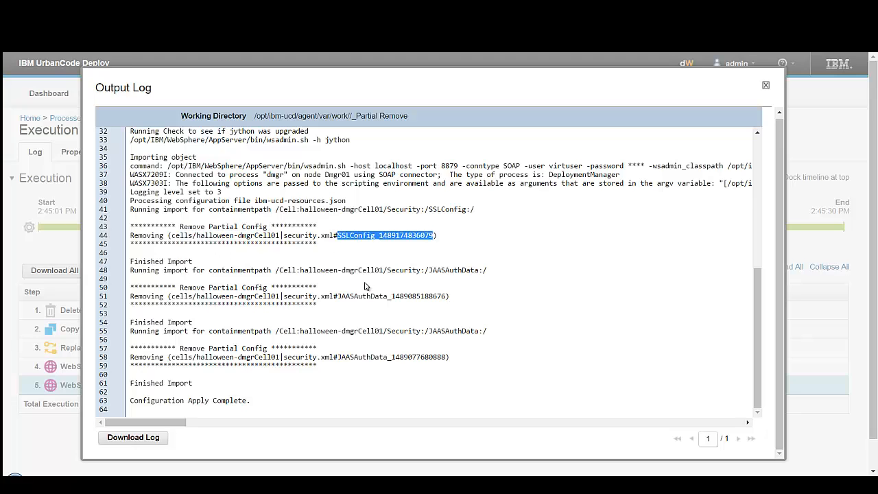
click(363, 299)
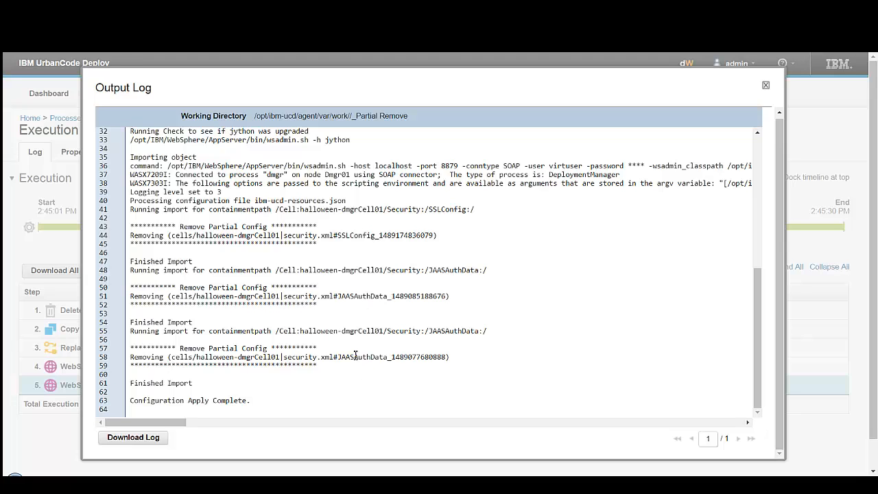
double_click(355, 356)
click(388, 383)
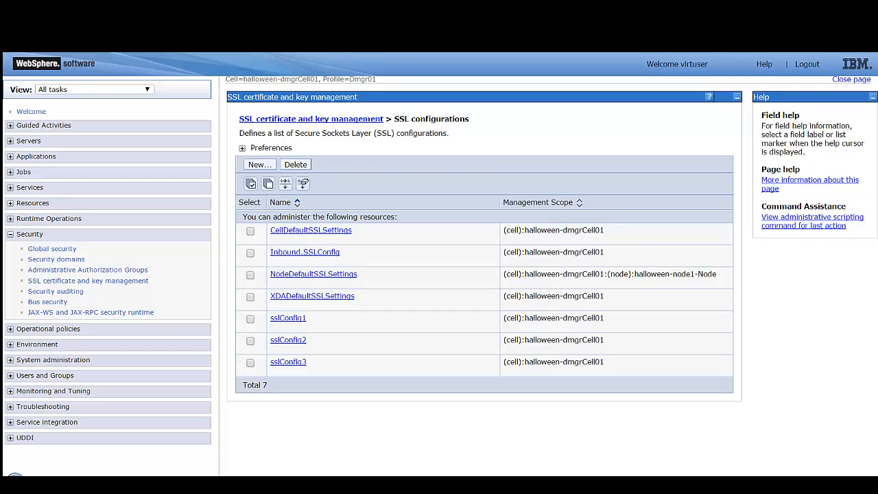
In the WebSphere console, reopen the J2C authentication data from Global security to check which JAAS aliases remain
click(42, 250)
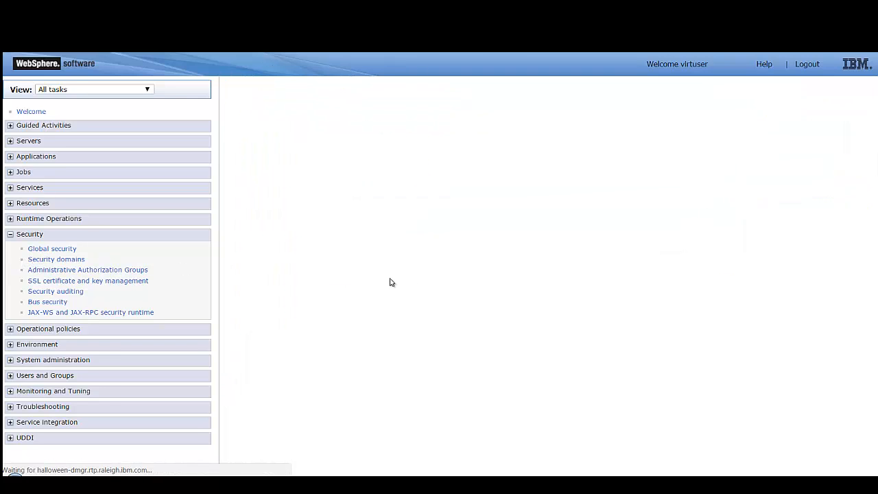
click(580, 364)
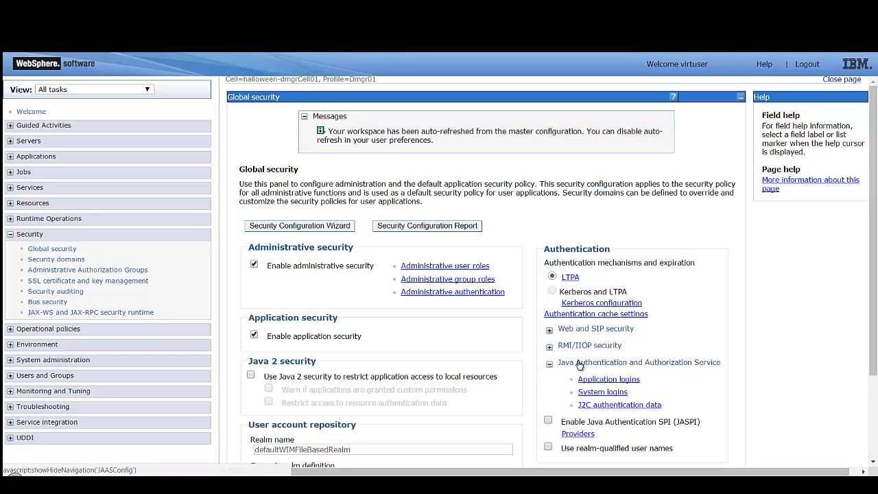
click(610, 405)
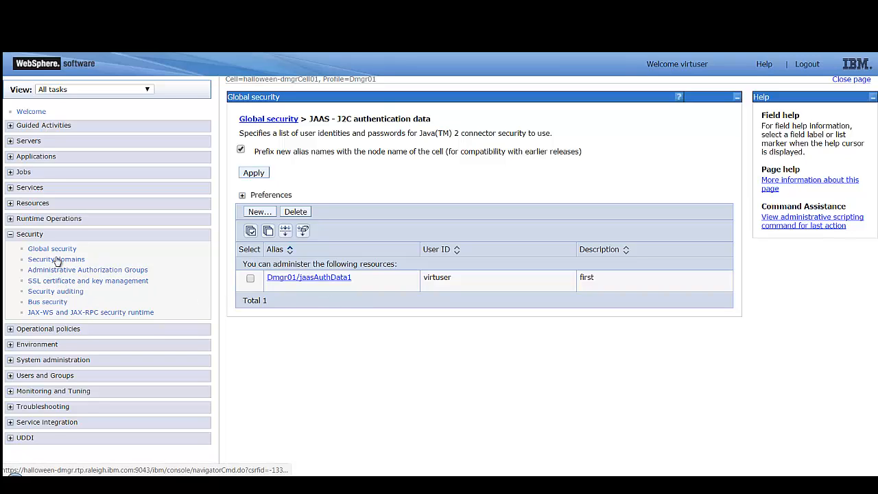
Reopen the SSL configurations list under SSL certificate and key management to check which configurations remain
click(110, 280)
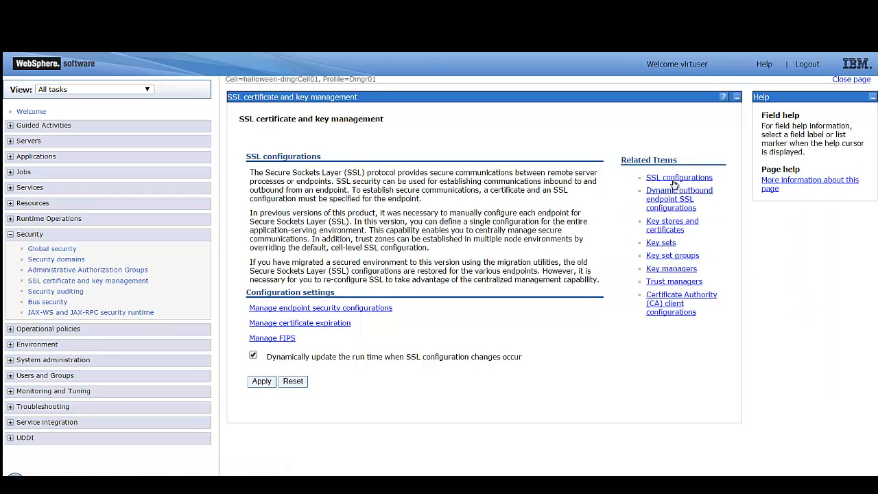
click(674, 182)
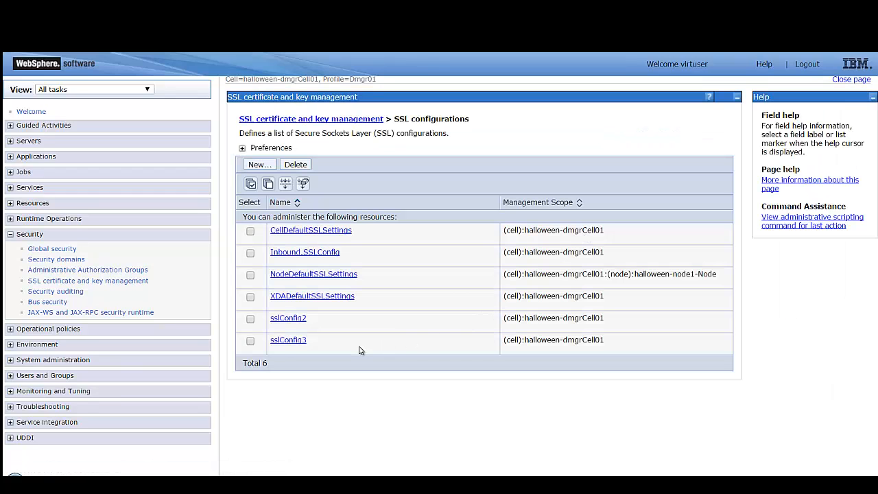
drag(359, 351, 258, 321)
click(322, 385)
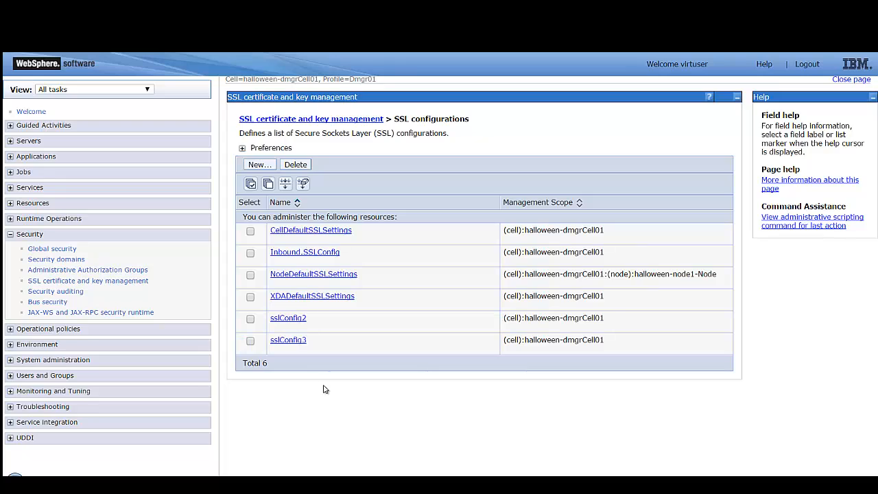